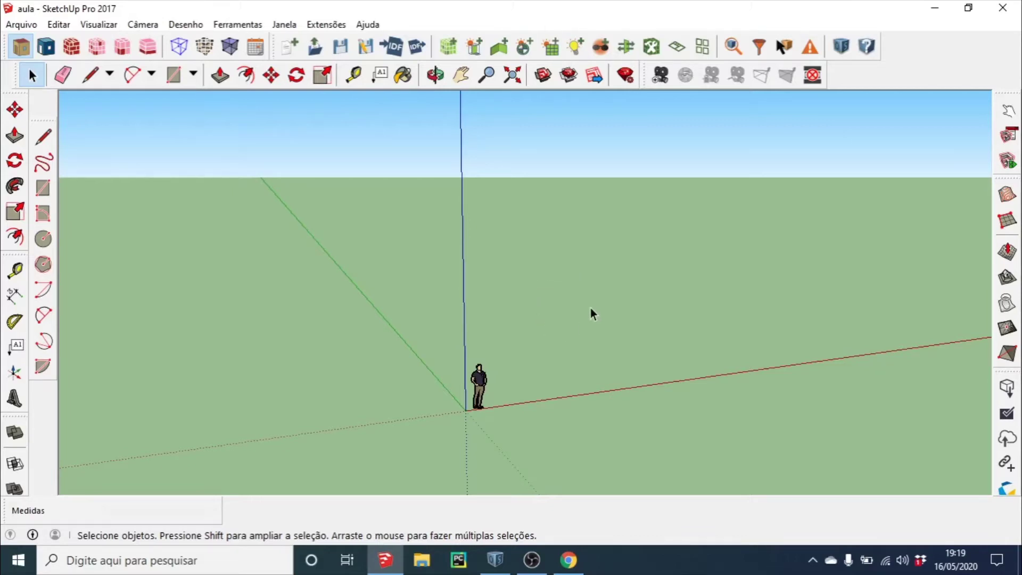
# - Move the human scale figure along the green axis, well away from the origin
pyautogui.moveTo(602, 340); pyautogui.dragTo(505, 356, button='middle')
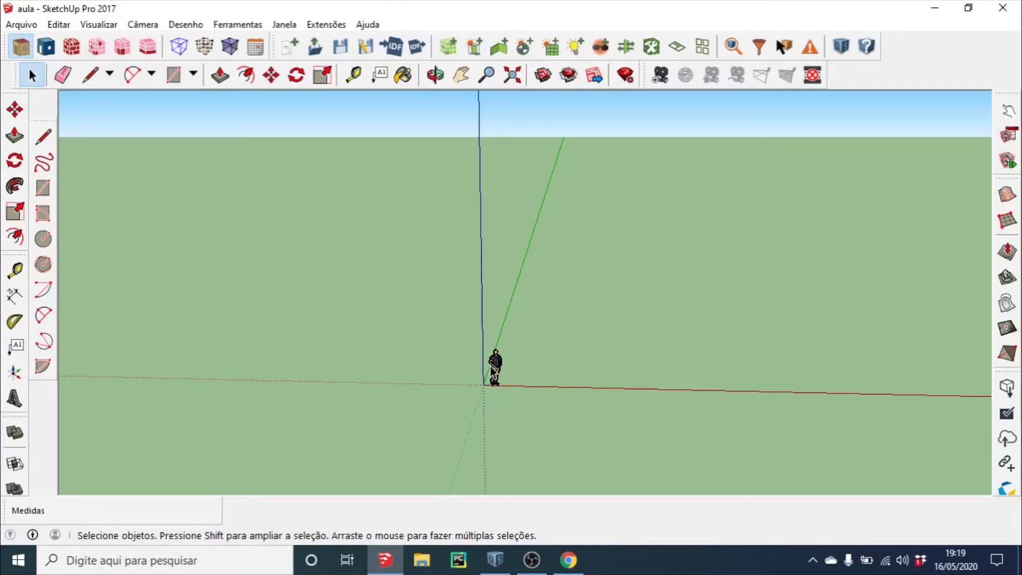
pyautogui.click(271, 75)
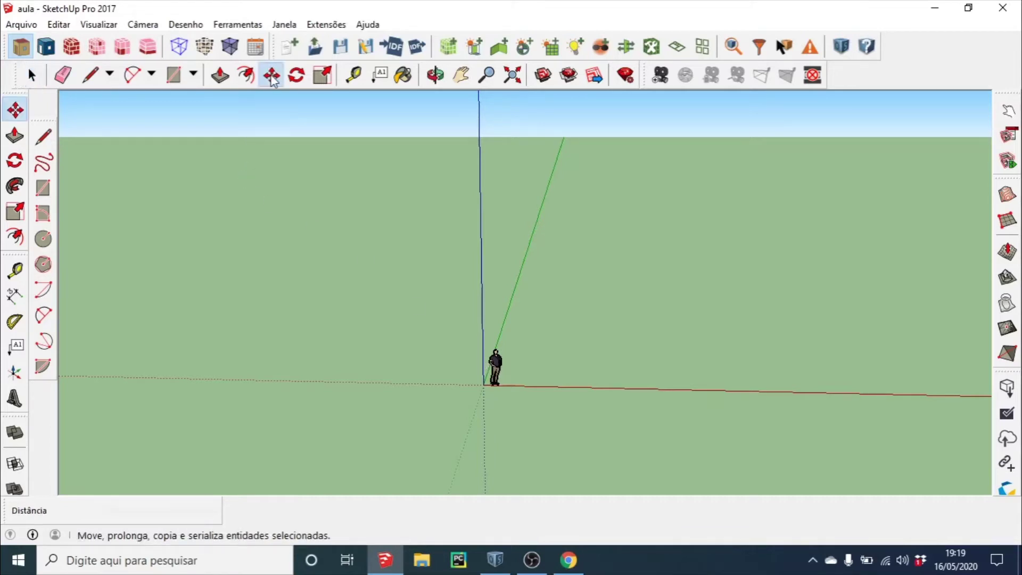
pyautogui.moveTo(490, 364); pyautogui.dragTo(526, 264)
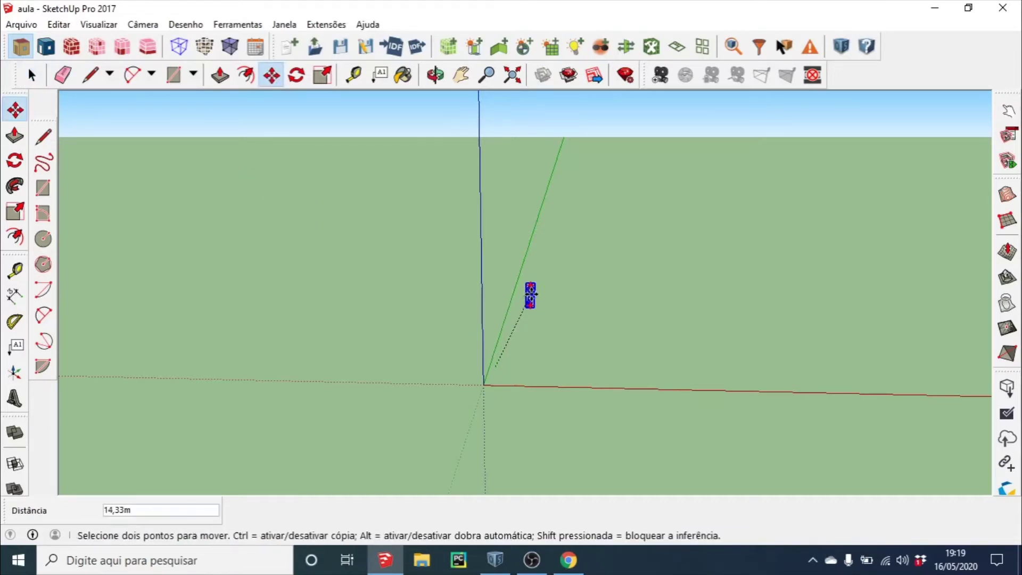
pyautogui.click(526, 264)
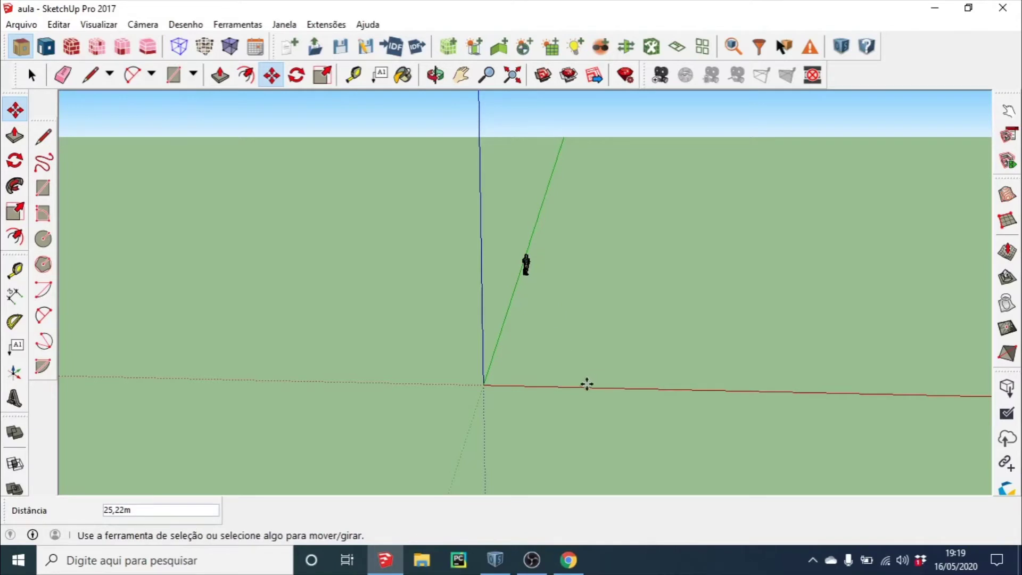
pyautogui.moveTo(586, 383)
pyautogui.mouseDown(button='middle')
pyautogui.moveTo(509, 356)
pyautogui.moveTo(456, 376)
pyautogui.moveTo(531, 377)
pyautogui.moveTo(487, 365)
pyautogui.mouseUp(button='middle')
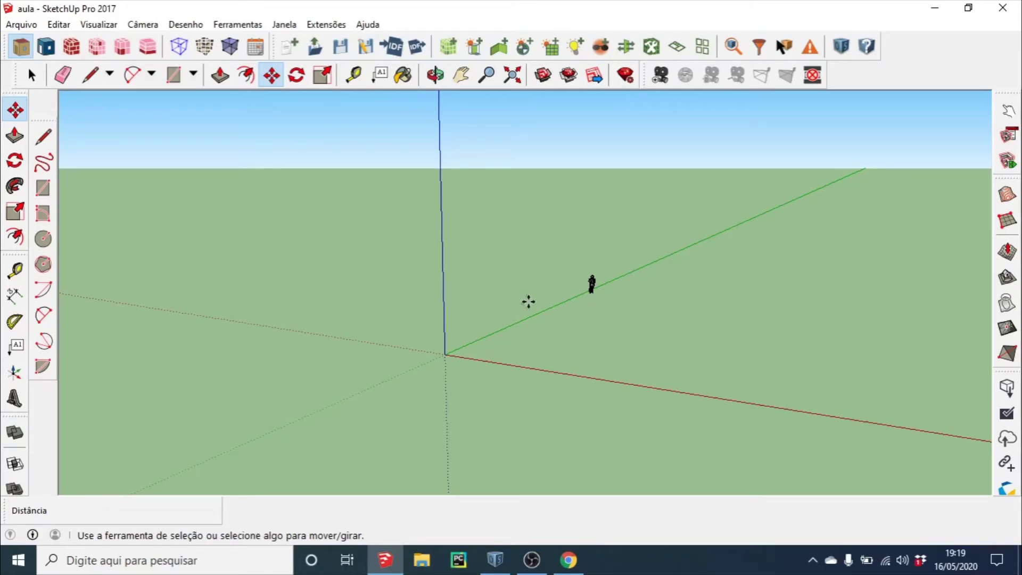
pyautogui.scroll(-1, 527, 306)
pyautogui.scroll(2, 513, 330)
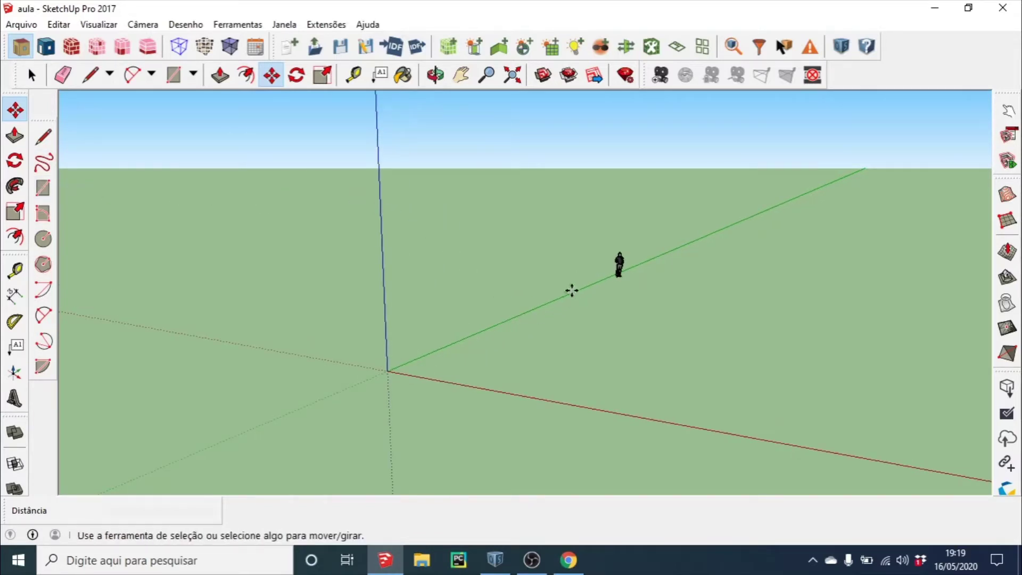
# - Draw an axis-aligned floor rectangle starting at the origin
pyautogui.click(43, 213)
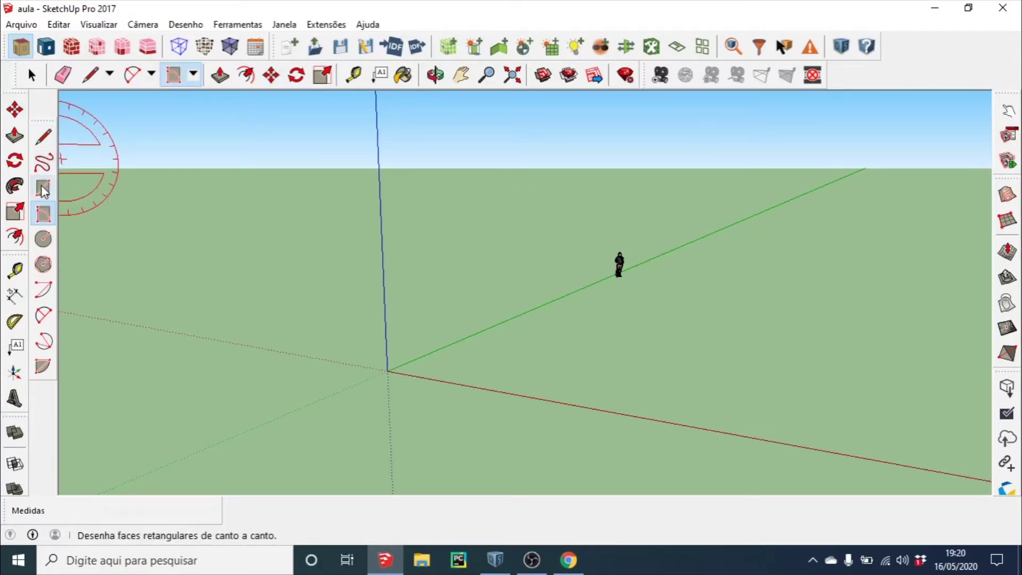
pyautogui.click(44, 187)
pyautogui.click(387, 371)
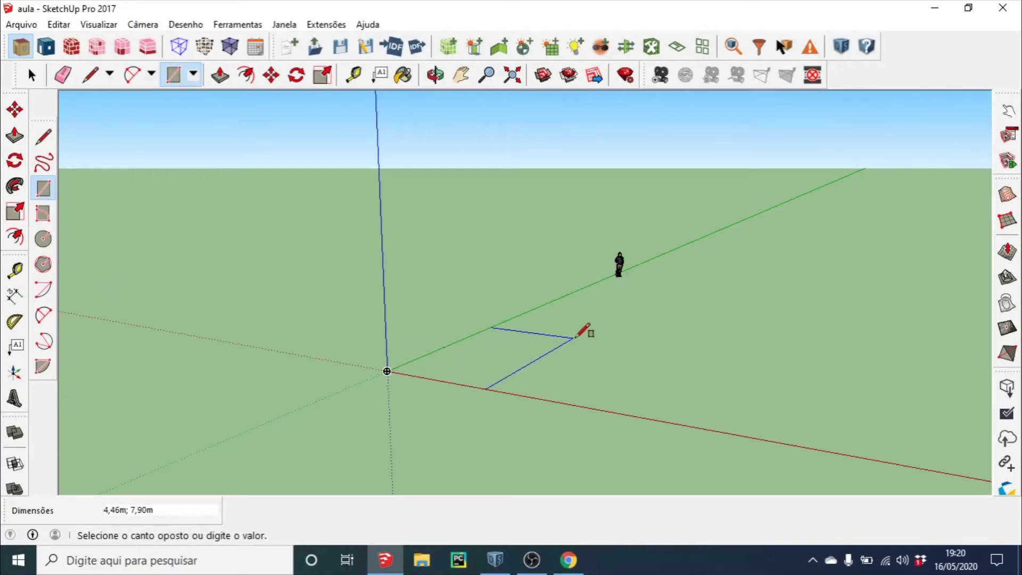
pyautogui.click(633, 345)
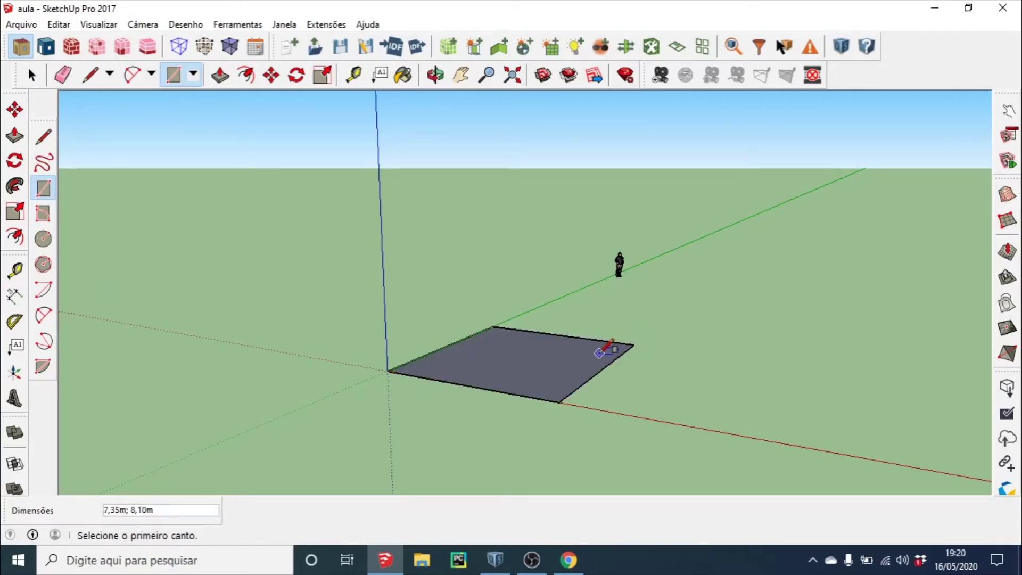
# - Push/Pull the floor rectangle up 4,86m into a box
pyautogui.click(219, 75)
pyautogui.click(506, 375)
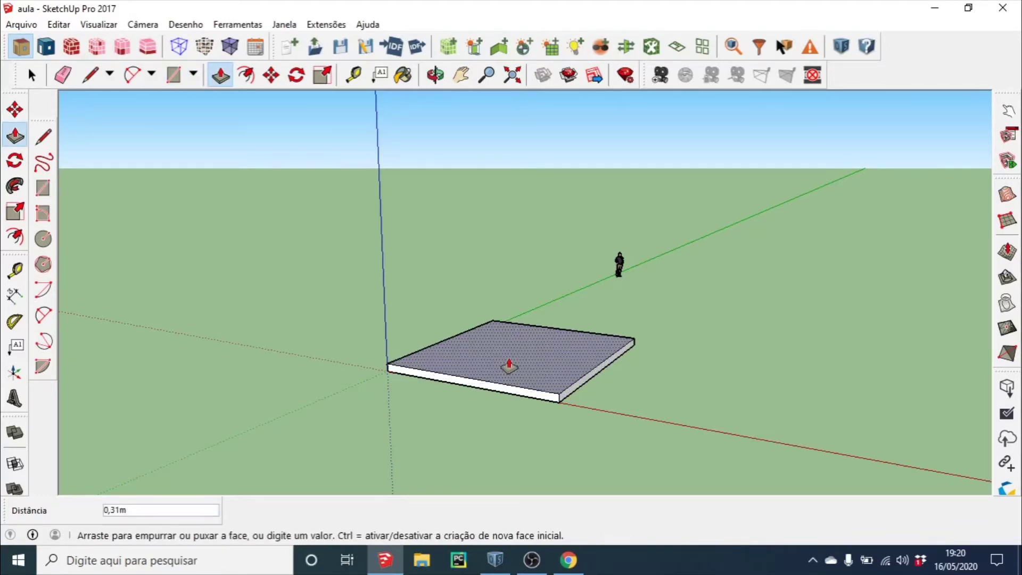
pyautogui.click(504, 251)
pyautogui.moveTo(702, 313)
pyautogui.mouseDown(button='middle')
pyautogui.moveTo(672, 292)
pyautogui.moveTo(443, 303)
pyautogui.moveTo(527, 314)
pyautogui.moveTo(689, 309)
pyautogui.moveTo(477, 310)
pyautogui.moveTo(330, 342)
pyautogui.moveTo(639, 342)
pyautogui.moveTo(465, 320)
pyautogui.moveTo(741, 313)
pyautogui.moveTo(456, 320)
pyautogui.moveTo(582, 342)
pyautogui.moveTo(620, 326)
pyautogui.moveTo(454, 313)
pyautogui.moveTo(602, 306)
pyautogui.moveTo(568, 326)
pyautogui.moveTo(666, 320)
pyautogui.moveTo(477, 308)
pyautogui.moveTo(677, 297)
pyautogui.moveTo(459, 290)
pyautogui.moveTo(629, 297)
pyautogui.moveTo(510, 297)
pyautogui.moveTo(417, 313)
pyautogui.moveTo(376, 339)
pyautogui.moveTo(458, 335)
pyautogui.moveTo(602, 272)
pyautogui.moveTo(367, 299)
pyautogui.moveTo(543, 314)
pyautogui.mouseUp(button='middle')
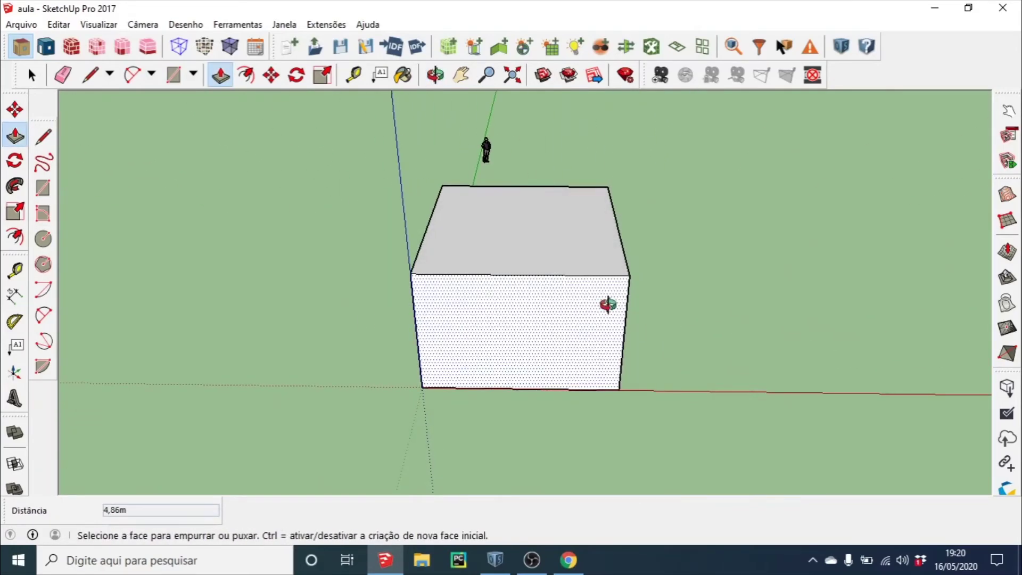
pyautogui.moveTo(609, 304); pyautogui.dragTo(514, 311, button='middle')
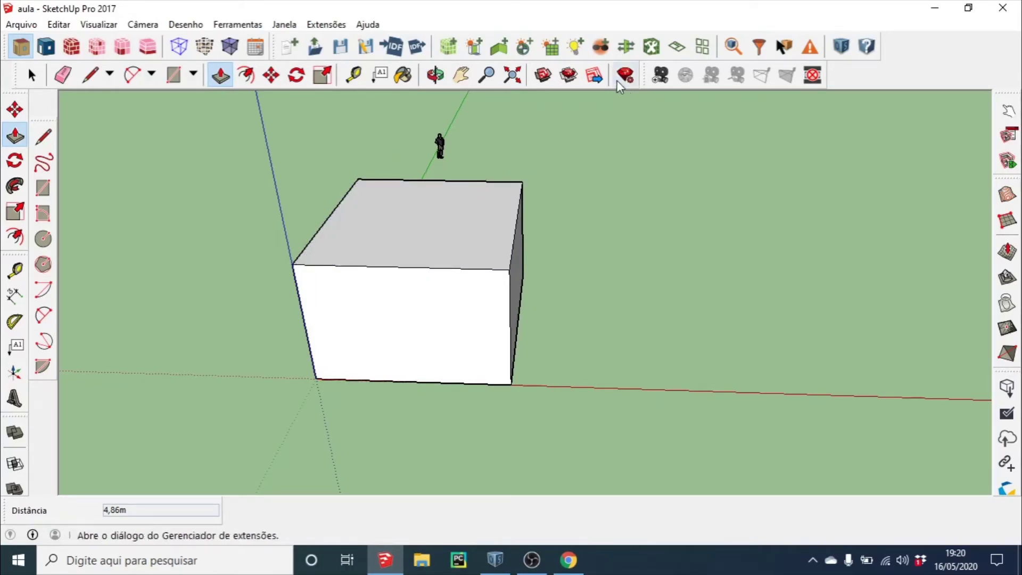
# - Set a new space origin at the box's corner and draw an 8,93m × 7,86m rectangle beside it
pyautogui.click(448, 46)
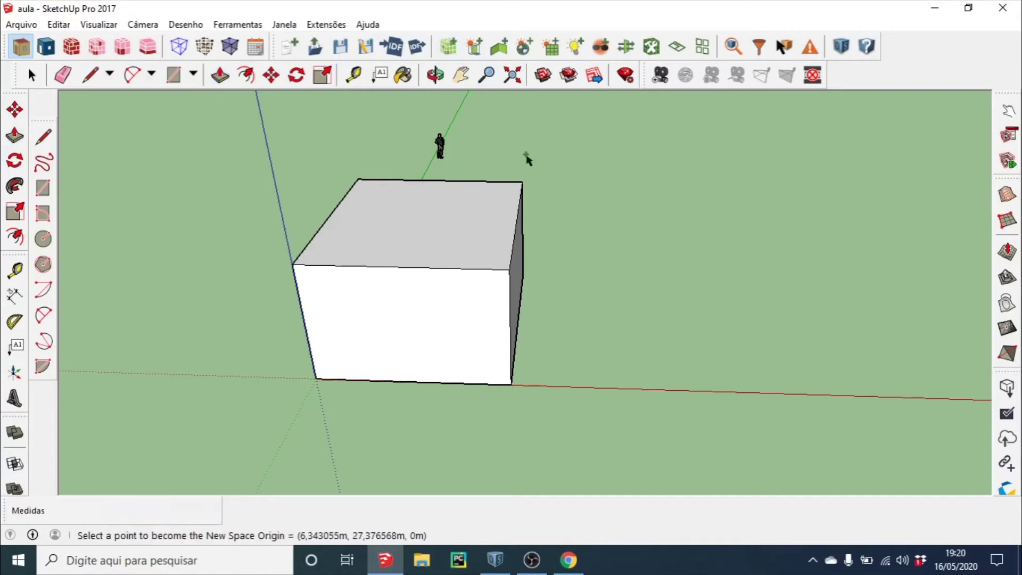
pyautogui.click(512, 383)
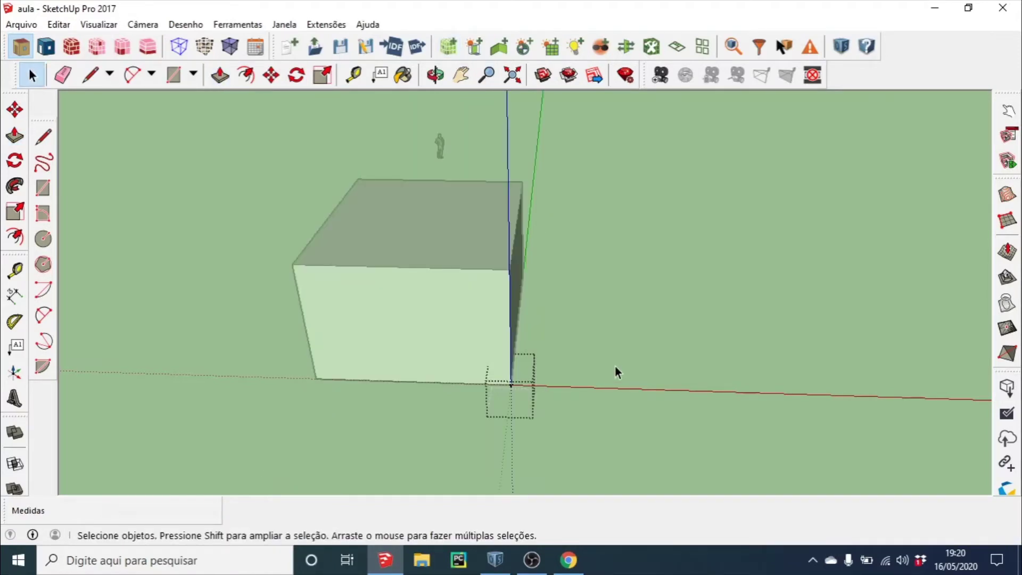
pyautogui.click(43, 187)
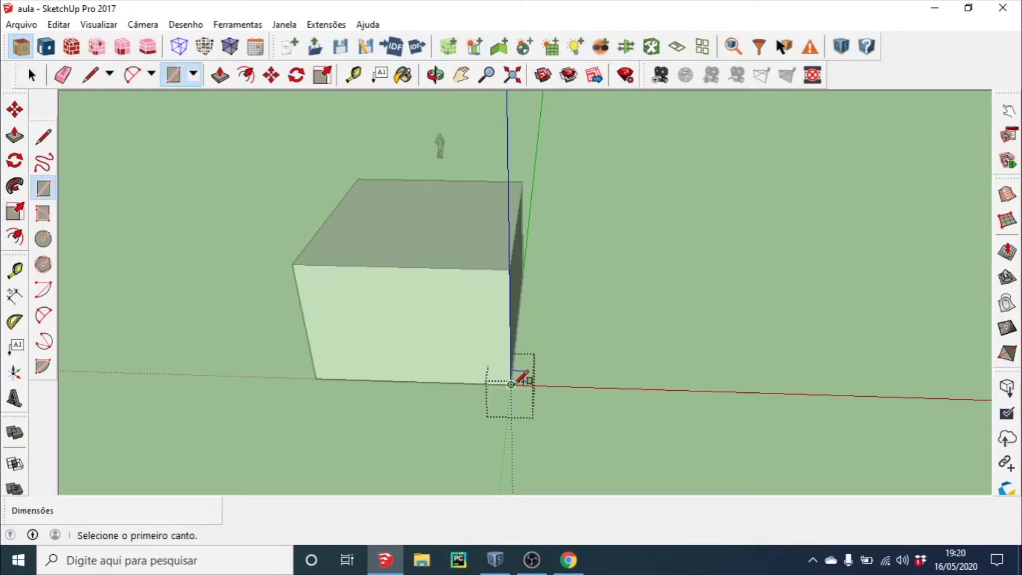
pyautogui.click(511, 383)
pyautogui.click(684, 273)
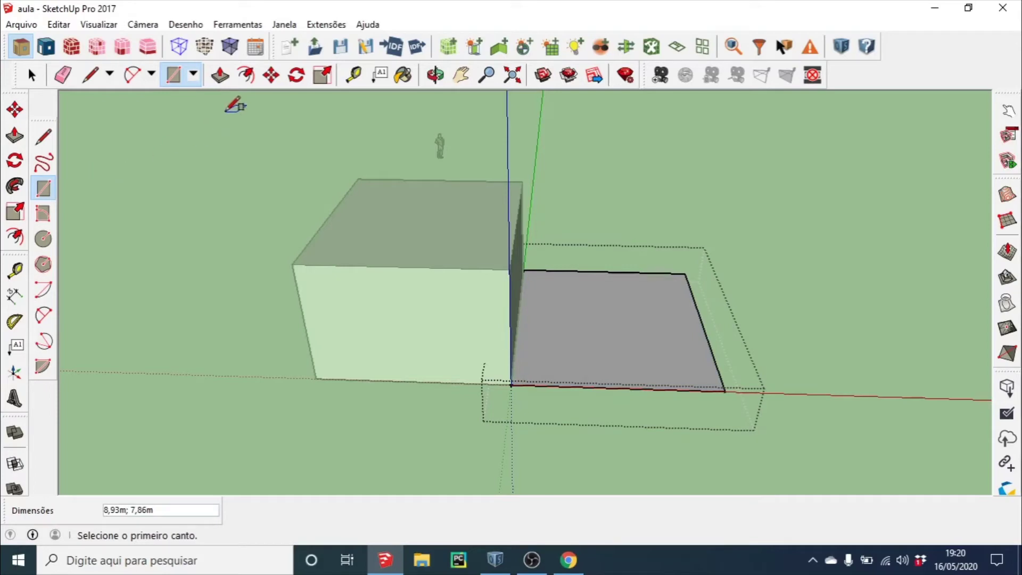
# - Push/Pull the second rectangle up to the first box's height
pyautogui.click(220, 74)
pyautogui.click(568, 320)
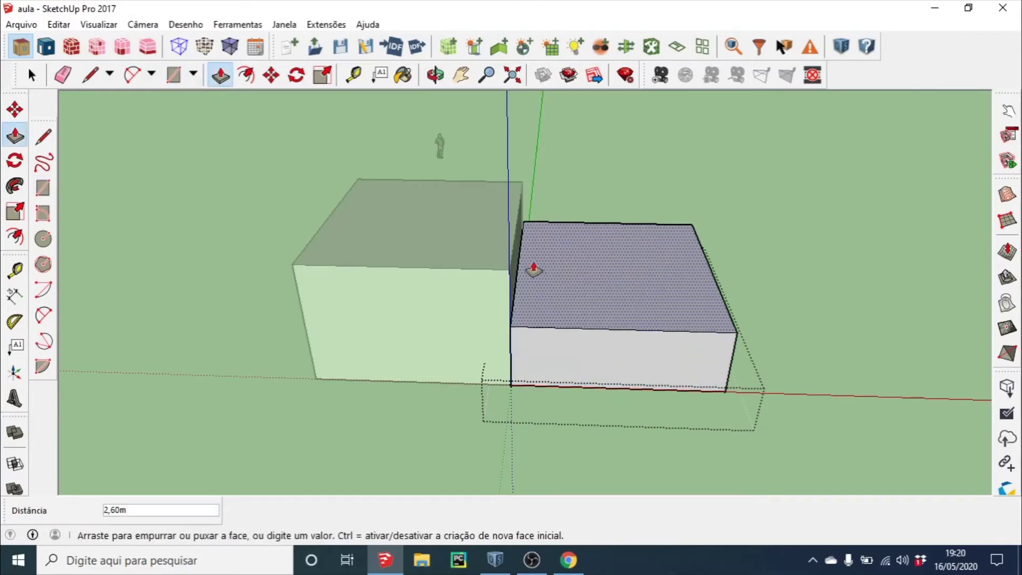
pyautogui.click(513, 242)
pyautogui.moveTo(518, 269); pyautogui.dragTo(165, 122, button='middle')
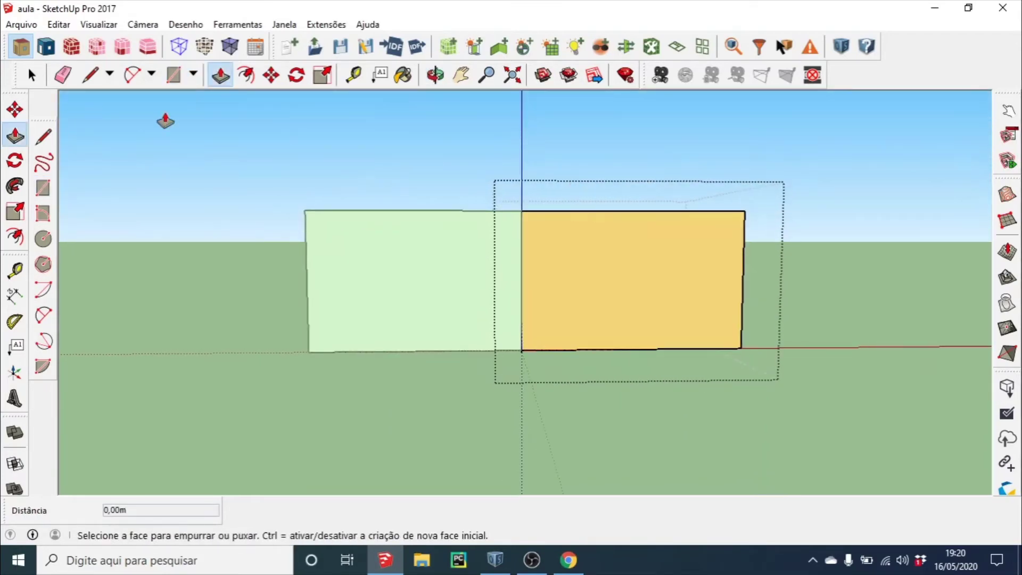
pyautogui.press('space')
pyautogui.scroll(-2, 404, 413)
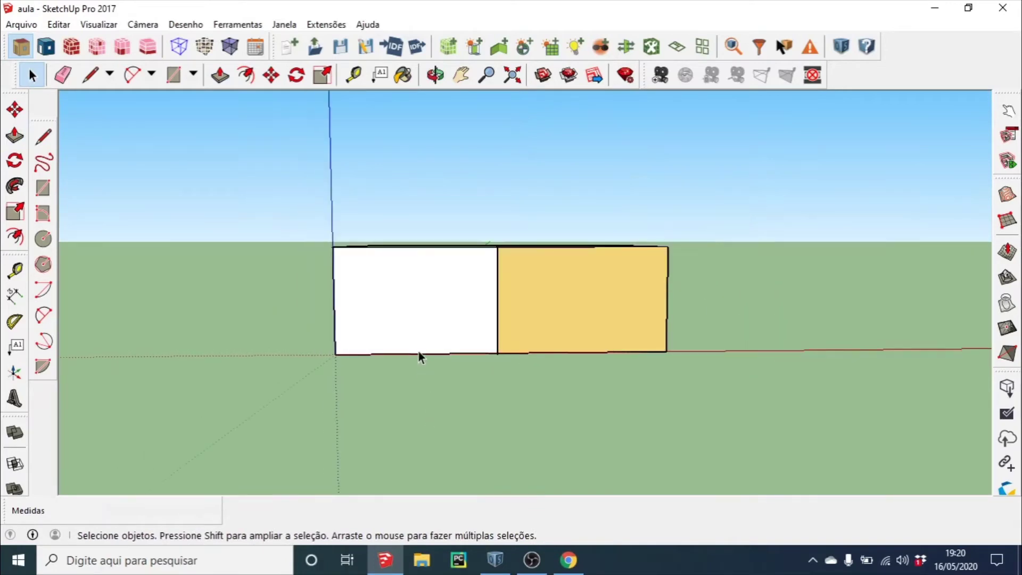
pyautogui.moveTo(419, 353); pyautogui.dragTo(444, 287, button='middle')
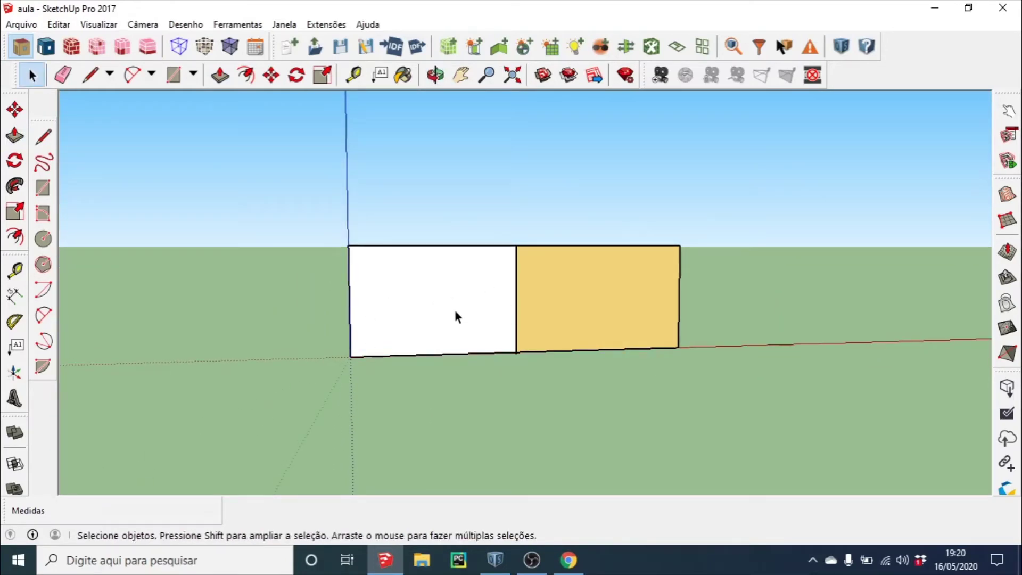
pyautogui.moveTo(522, 329); pyautogui.dragTo(502, 378, button='middle')
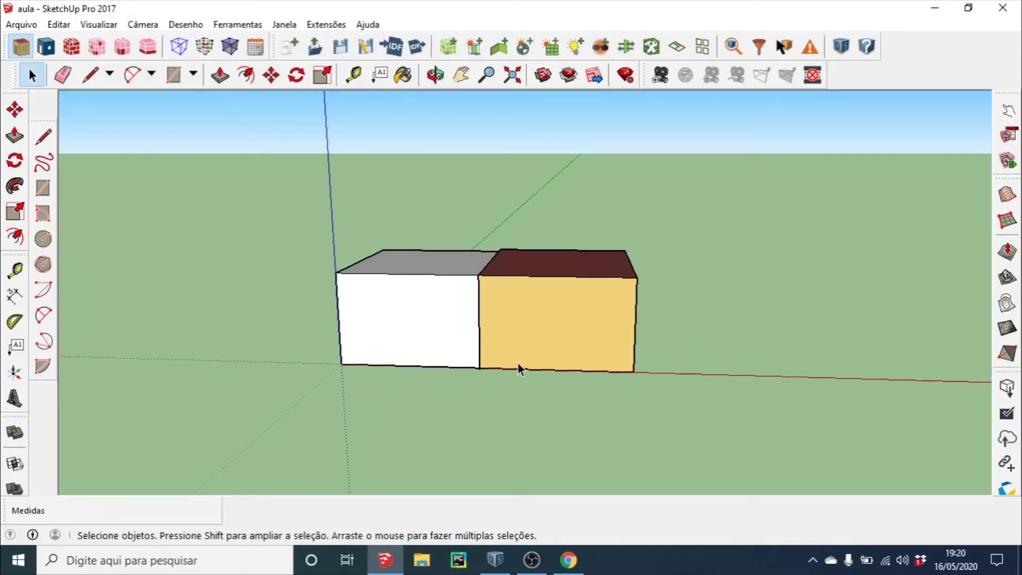
pyautogui.moveTo(619, 324)
pyautogui.mouseDown(button='middle')
pyautogui.moveTo(547, 346)
pyautogui.moveTo(576, 332)
pyautogui.mouseUp(button='middle')
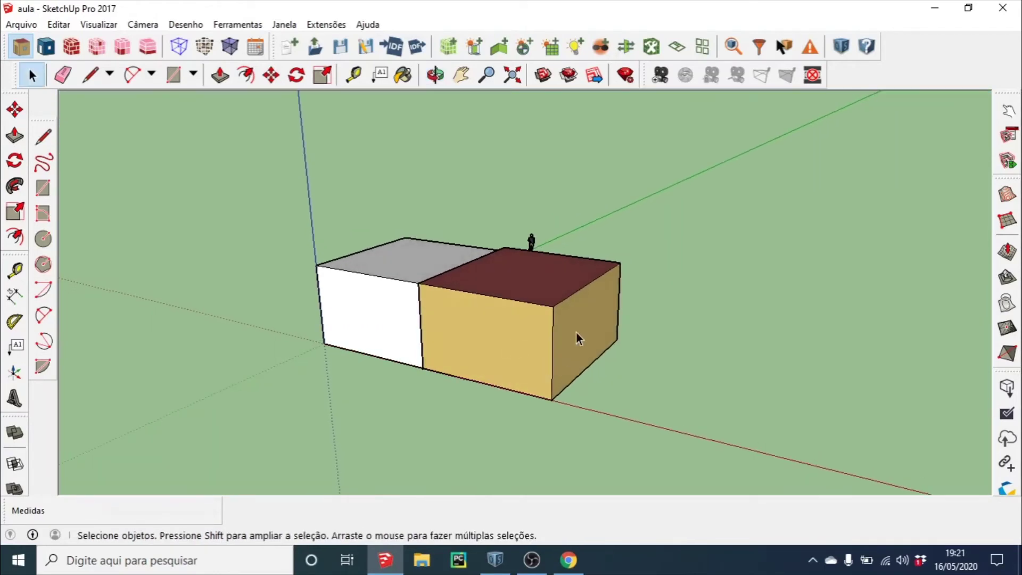
pyautogui.moveTo(456, 326)
pyautogui.mouseDown(button='middle')
pyautogui.moveTo(488, 322)
pyautogui.moveTo(465, 286)
pyautogui.mouseUp(button='middle')
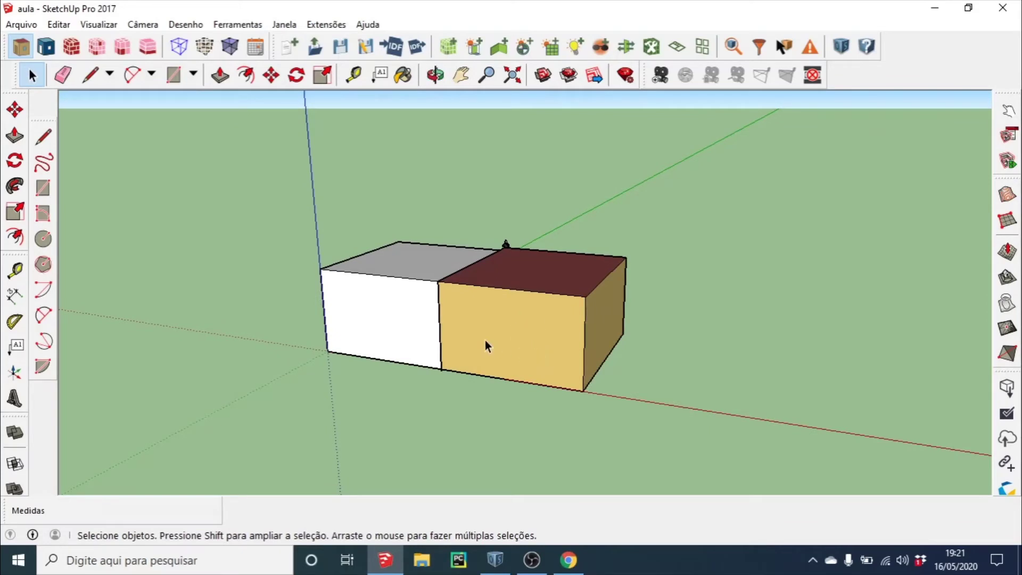
pyautogui.moveTo(484, 345)
pyautogui.mouseDown(button='middle')
pyautogui.moveTo(606, 351)
pyautogui.moveTo(710, 337)
pyautogui.moveTo(259, 359)
pyautogui.moveTo(493, 337)
pyautogui.moveTo(253, 343)
pyautogui.moveTo(452, 338)
pyautogui.moveTo(410, 351)
pyautogui.mouseUp(button='middle')
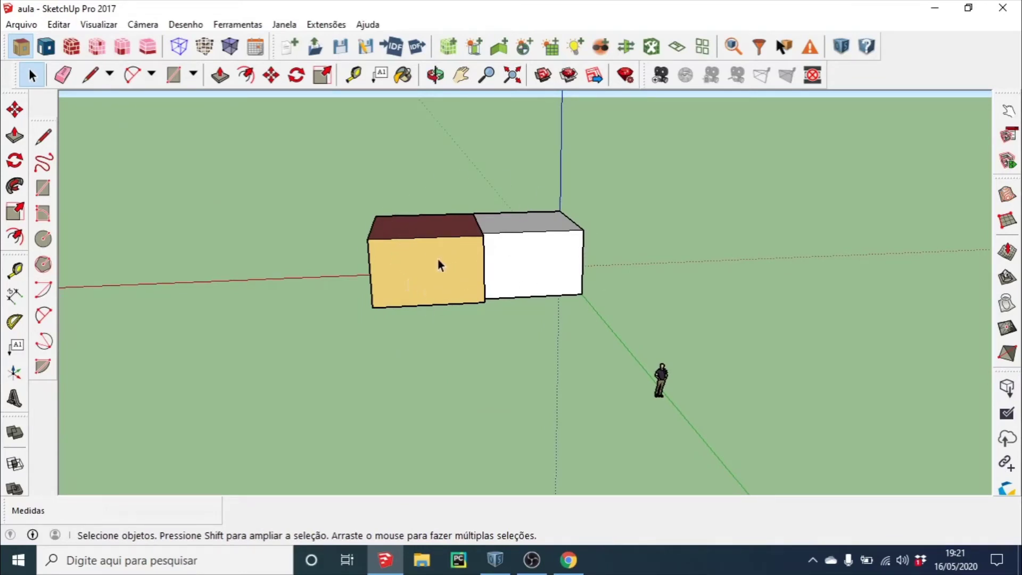
pyautogui.moveTo(461, 261)
pyautogui.mouseDown(button='middle')
pyautogui.moveTo(440, 303)
pyautogui.moveTo(542, 365)
pyautogui.moveTo(491, 358)
pyautogui.moveTo(475, 279)
pyautogui.moveTo(429, 267)
pyautogui.moveTo(442, 279)
pyautogui.mouseUp(button='middle')
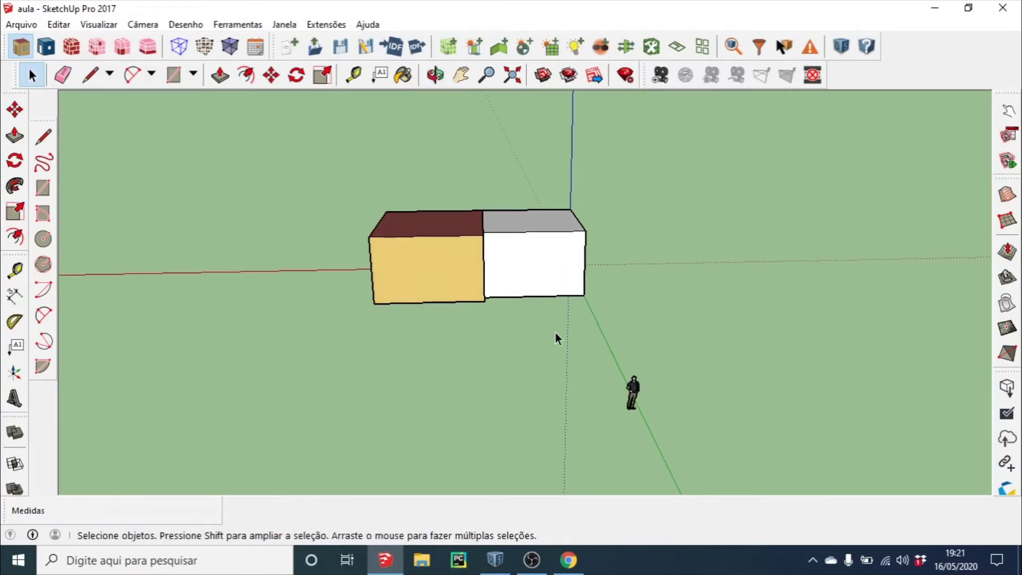
pyautogui.moveTo(555, 333)
pyautogui.mouseDown(button='middle')
pyautogui.moveTo(475, 344)
pyautogui.moveTo(479, 333)
pyautogui.moveTo(443, 403)
pyautogui.moveTo(491, 385)
pyautogui.mouseUp(button='middle')
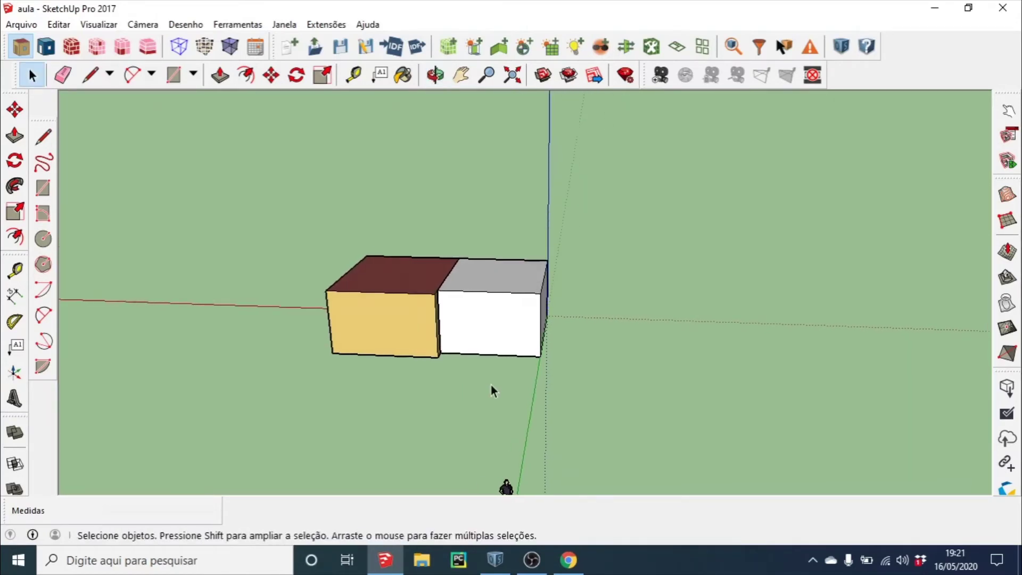
pyautogui.moveTo(531, 344); pyautogui.dragTo(451, 359)
# - Erase the white box's faces, the grey floor face and all leftover edges
pyautogui.click(459, 363)
pyautogui.click(65, 79)
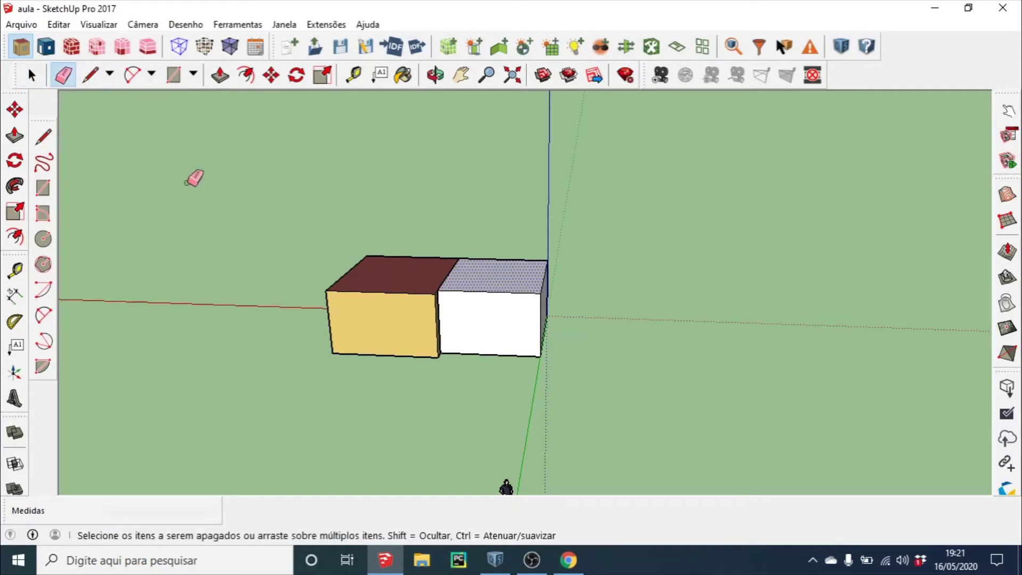
pyautogui.click(538, 289)
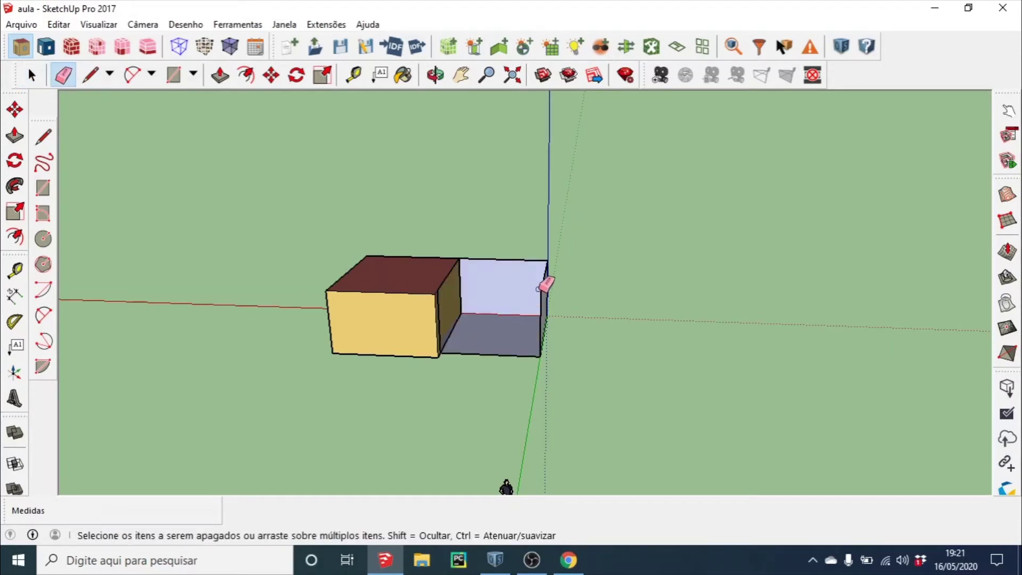
pyautogui.click(536, 260)
pyautogui.click(541, 314)
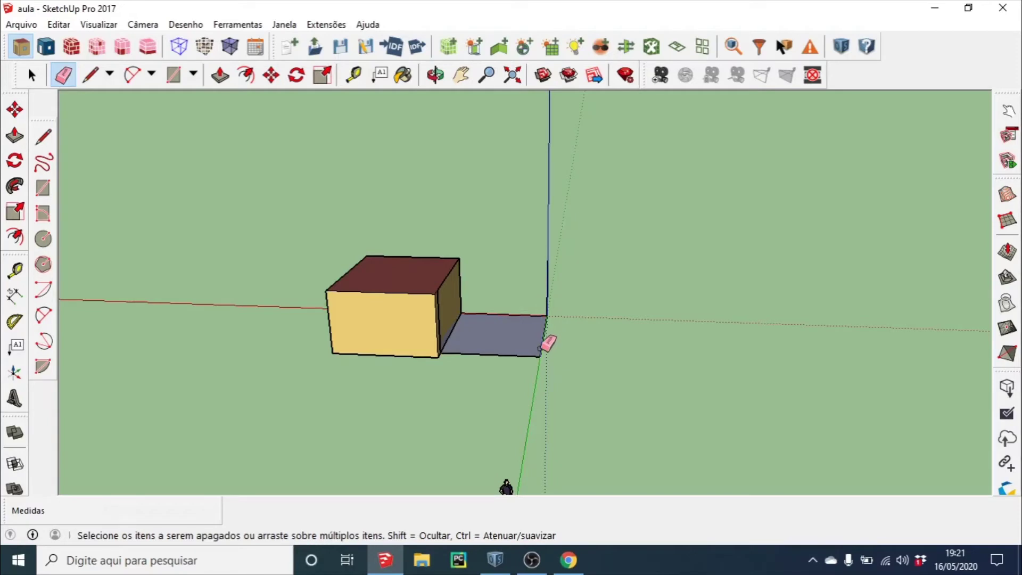
pyautogui.click(537, 354)
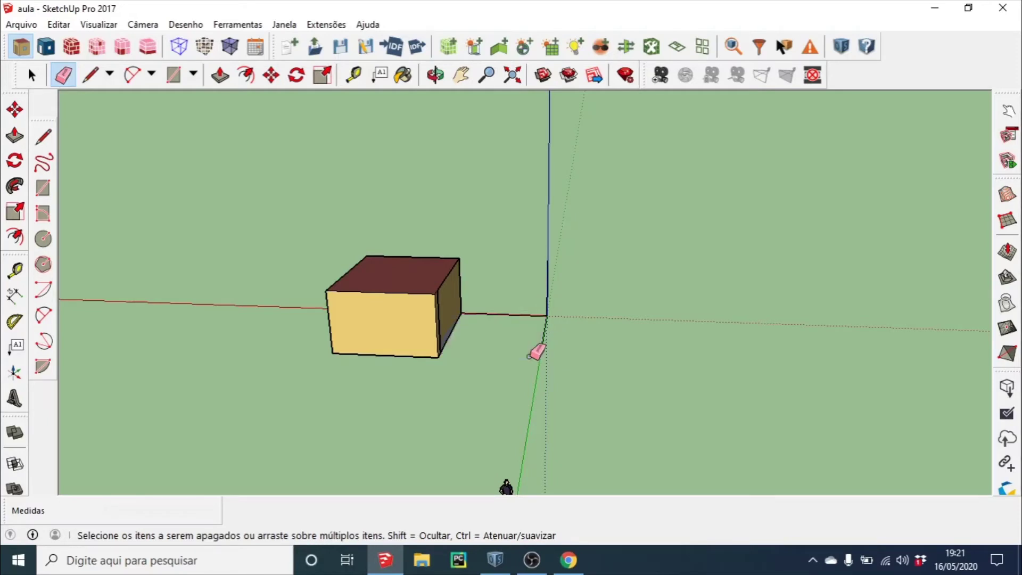
pyautogui.click(545, 316)
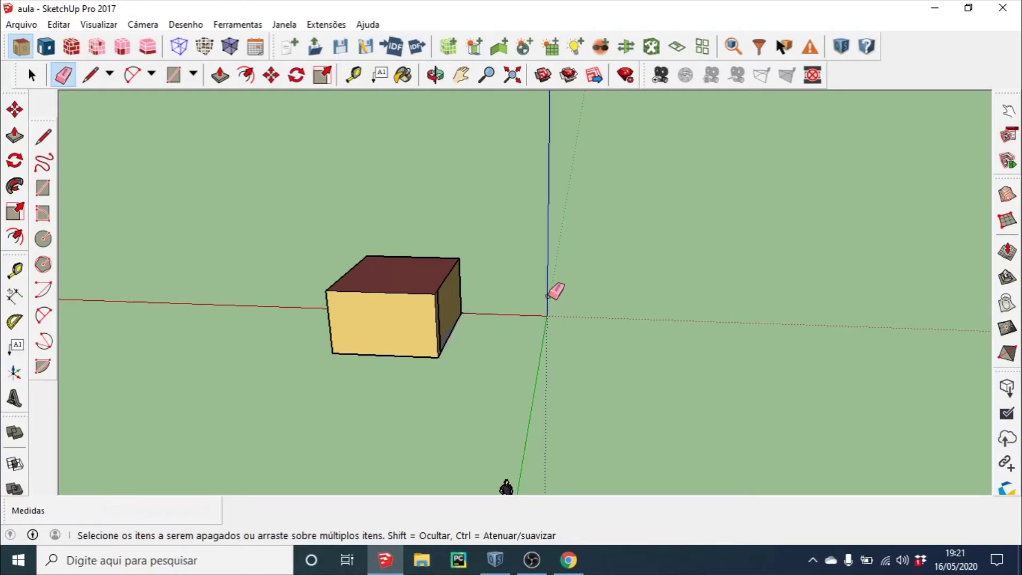
pyautogui.scroll(-2, 547, 319)
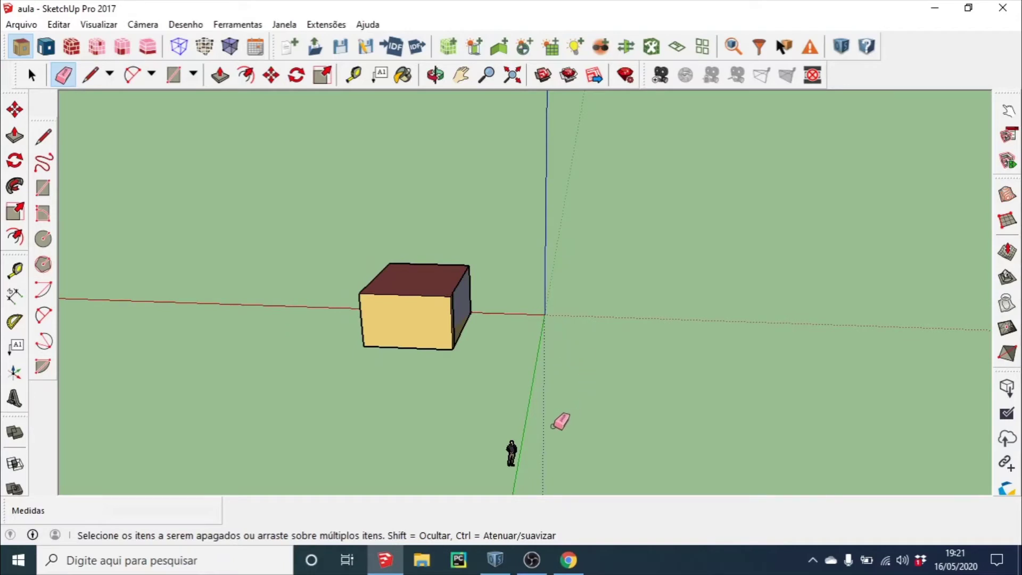
pyautogui.moveTo(559, 420)
pyautogui.mouseDown(button='middle')
pyautogui.moveTo(422, 403)
pyautogui.moveTo(480, 300)
pyautogui.mouseUp(button='middle')
pyautogui.scroll(2, 480, 301)
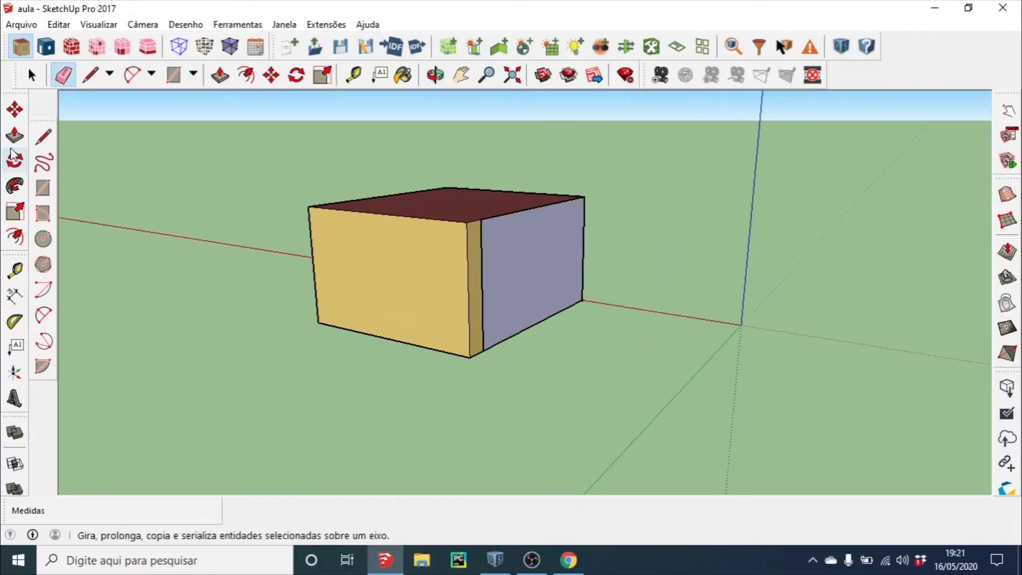
# - Delete the three stray edges on the box's right side with Apagar
pyautogui.click(32, 75)
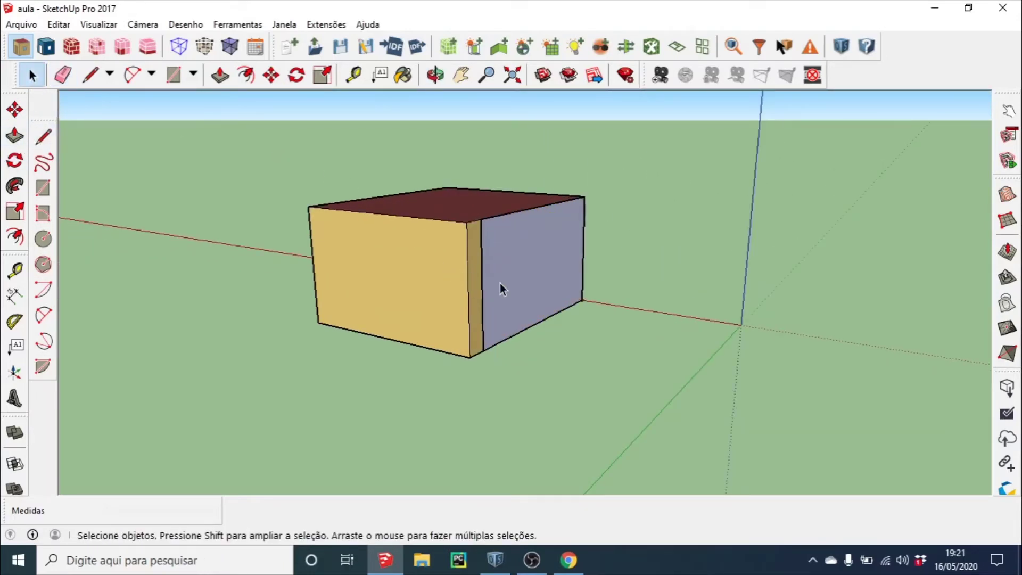
pyautogui.scroll(2, 500, 284)
pyautogui.click(468, 291)
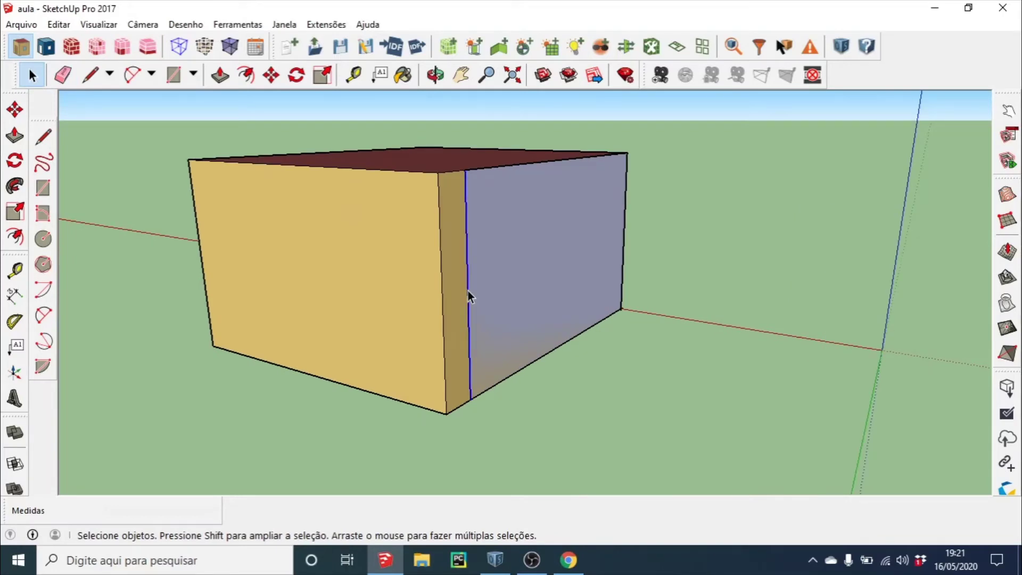
pyautogui.rightClick(468, 290)
pyautogui.click(487, 316)
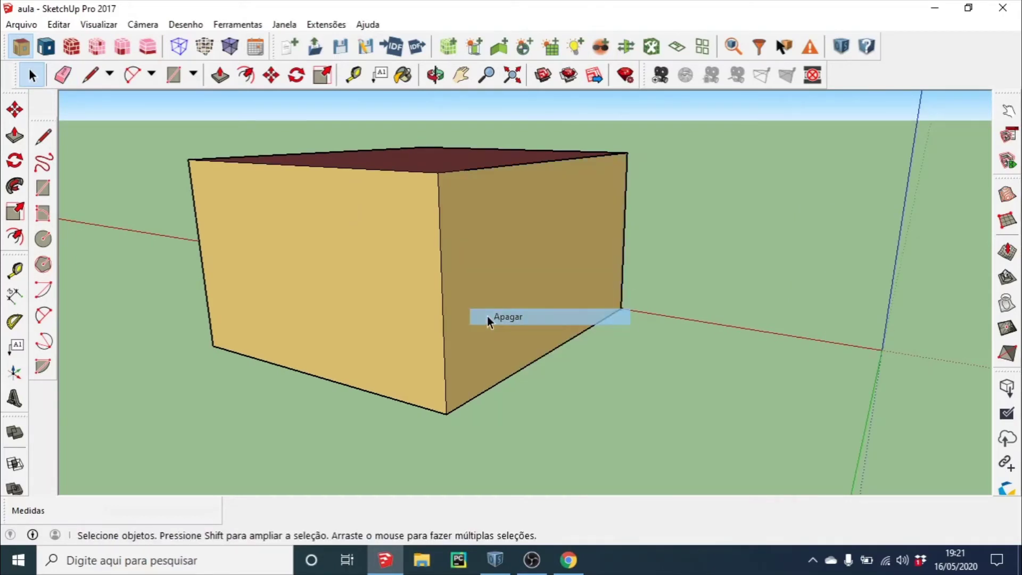
pyautogui.rightClick(517, 166)
pyautogui.click(563, 194)
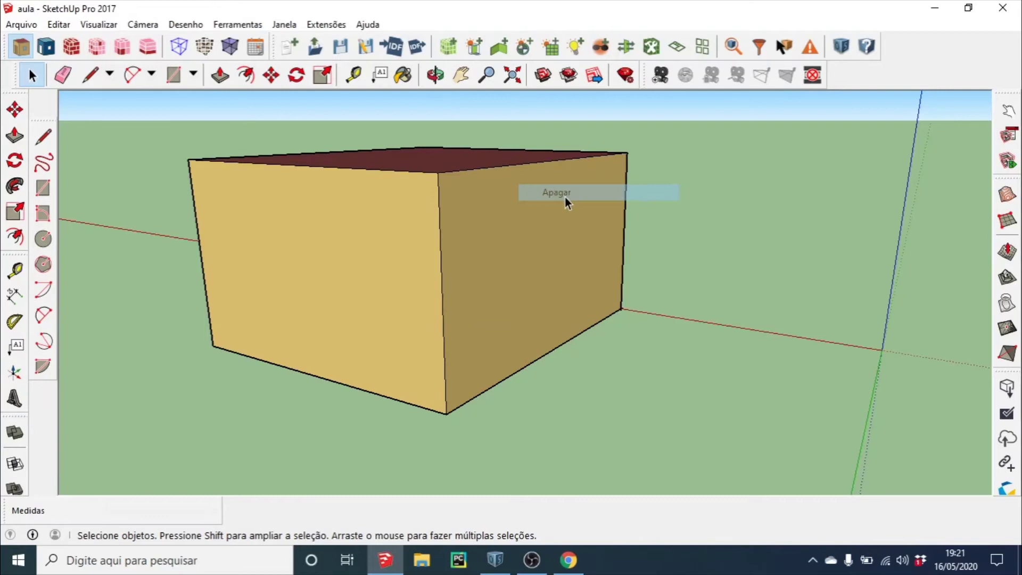
pyautogui.click(625, 233)
pyautogui.rightClick(626, 233)
pyautogui.click(638, 257)
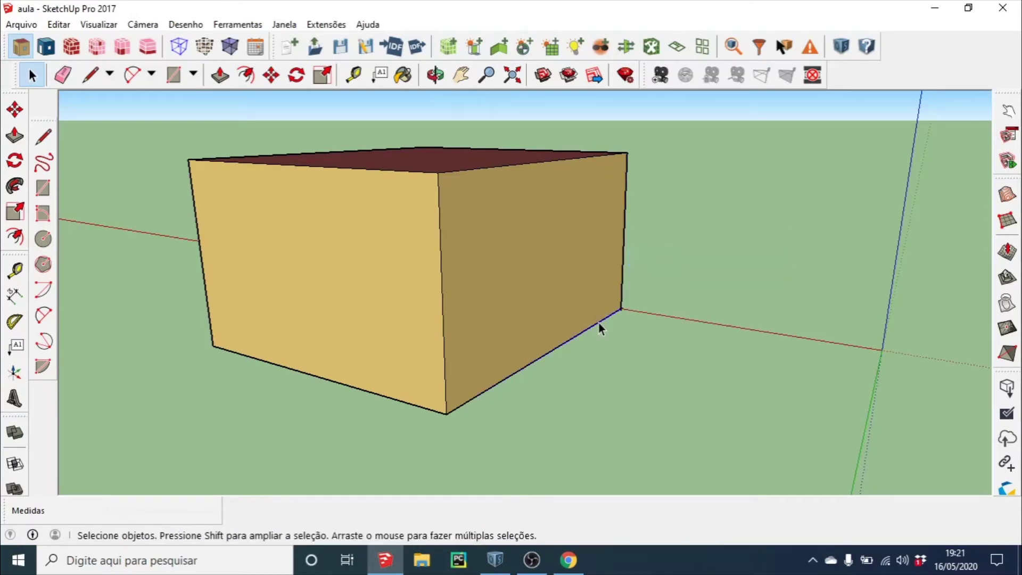
pyautogui.moveTo(397, 393)
pyautogui.mouseDown(button='middle')
pyautogui.moveTo(289, 358)
pyautogui.moveTo(596, 409)
pyautogui.moveTo(662, 388)
pyautogui.mouseUp(button='middle')
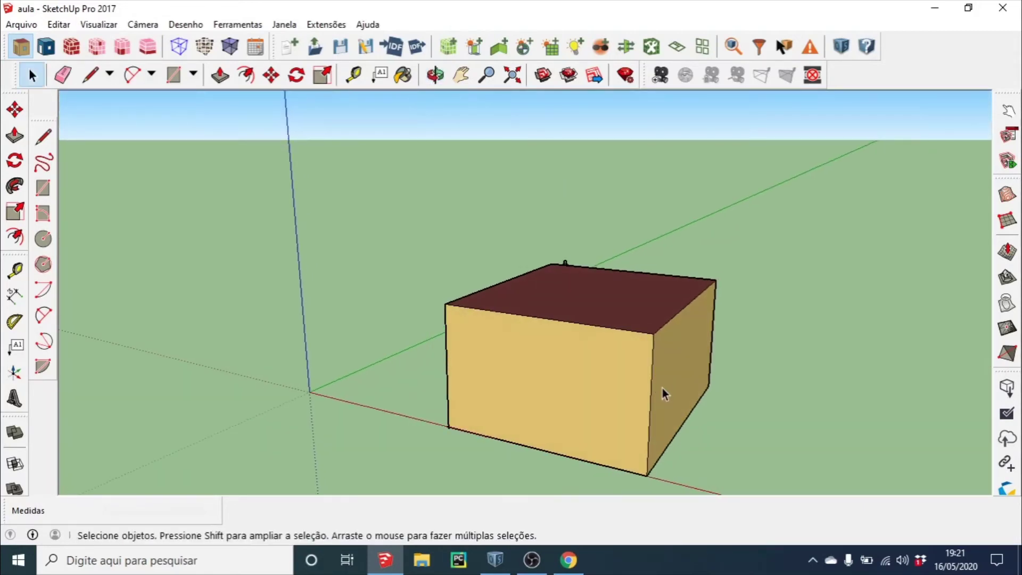
pyautogui.scroll(-2, 548, 370)
pyautogui.scroll(-2, 547, 379)
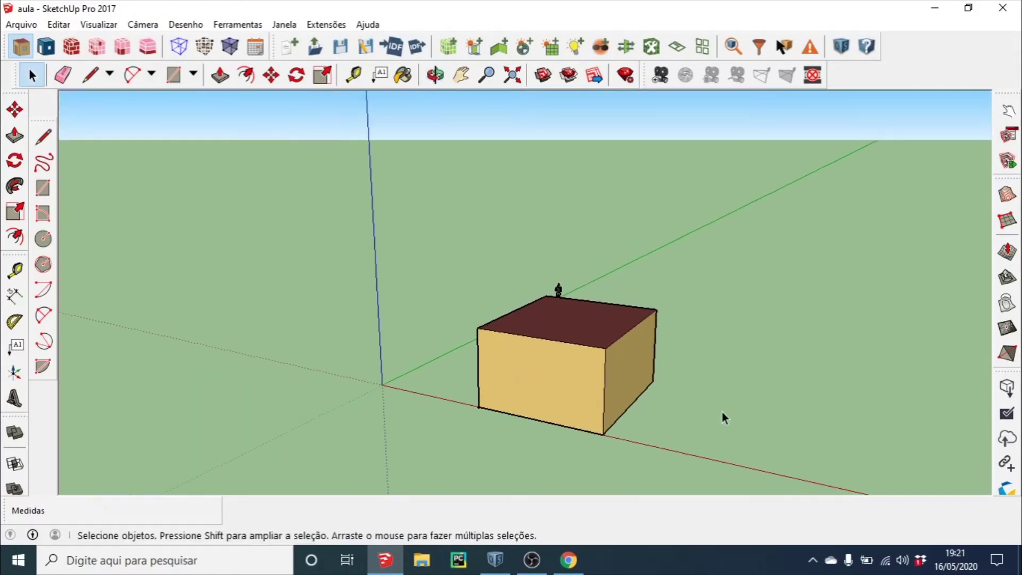
pyautogui.moveTo(721, 412)
pyautogui.mouseDown(button='middle')
pyautogui.moveTo(548, 367)
pyautogui.moveTo(417, 353)
pyautogui.moveTo(673, 382)
pyautogui.moveTo(616, 358)
pyautogui.moveTo(426, 381)
pyautogui.moveTo(610, 406)
pyautogui.moveTo(479, 343)
pyautogui.mouseUp(button='middle')
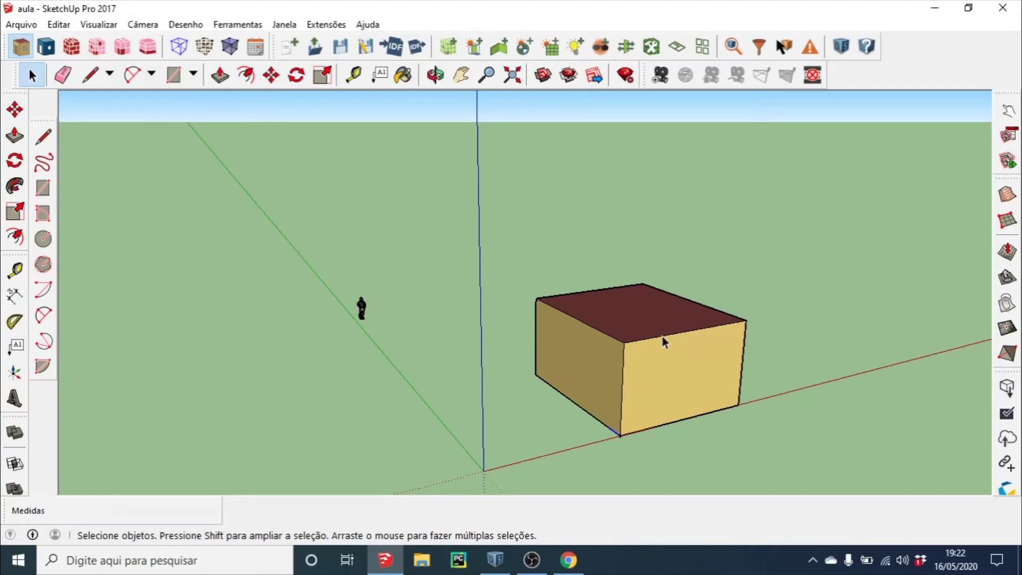
pyautogui.scroll(-2, 687, 351)
pyautogui.scroll(-1, 726, 358)
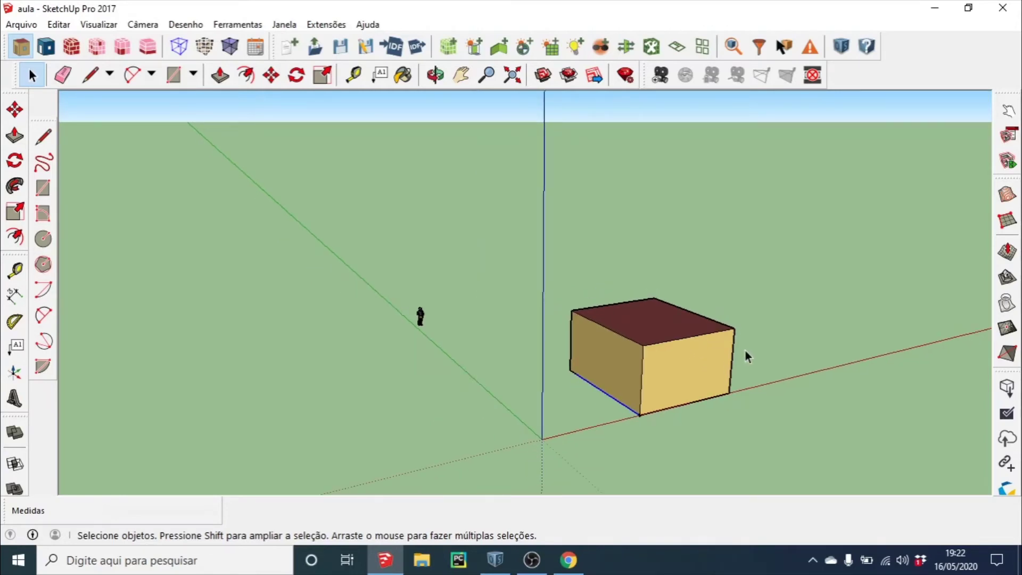
pyautogui.moveTo(609, 171)
pyautogui.mouseDown(button='middle')
pyautogui.moveTo(709, 337)
pyautogui.moveTo(627, 343)
pyautogui.moveTo(587, 363)
pyautogui.mouseUp(button='middle')
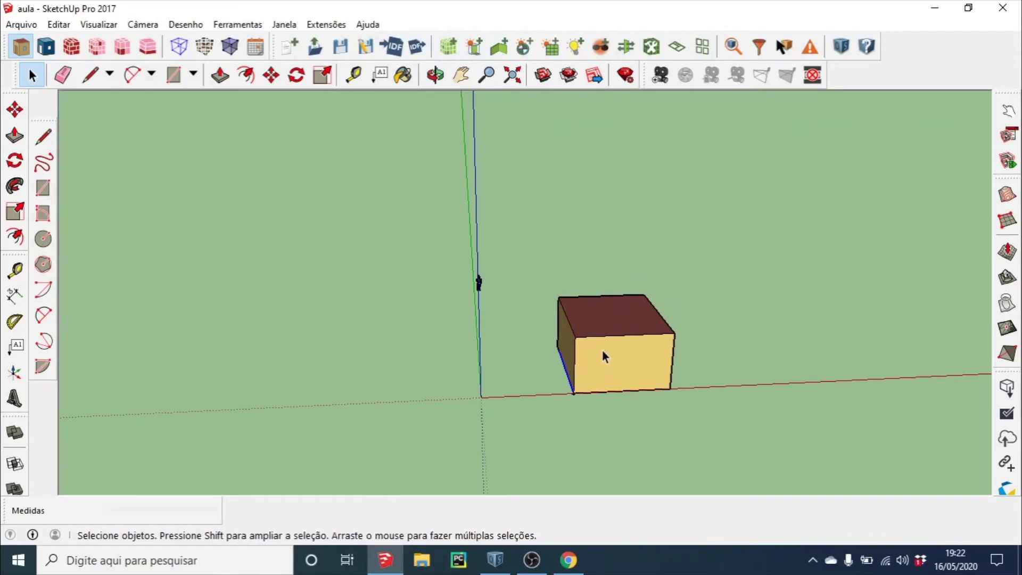
pyautogui.moveTo(534, 339)
pyautogui.mouseDown(button='middle')
pyautogui.moveTo(582, 365)
pyautogui.moveTo(584, 383)
pyautogui.moveTo(670, 381)
pyautogui.mouseUp(button='middle')
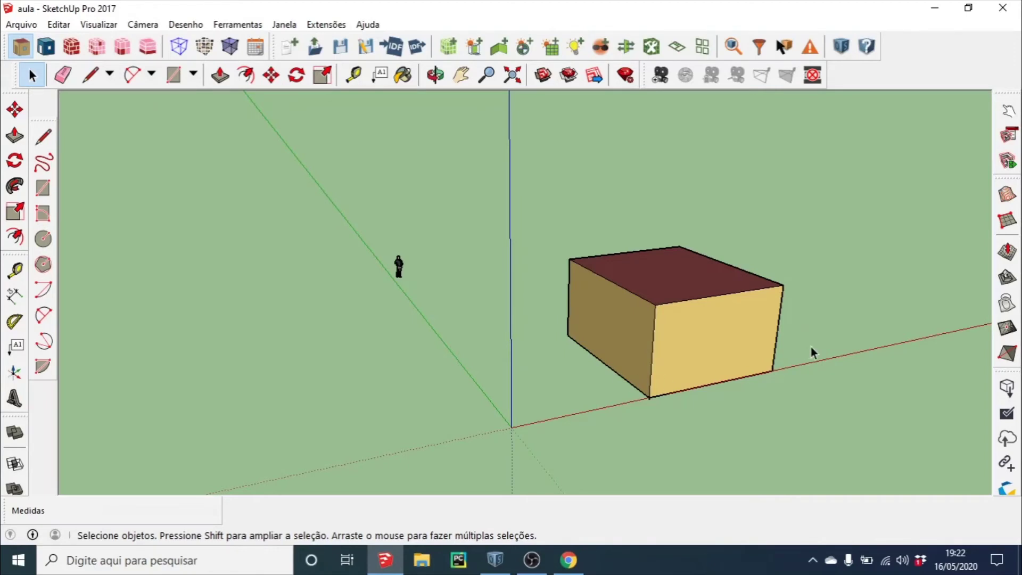
pyautogui.moveTo(810, 346); pyautogui.dragTo(359, 384, button='middle')
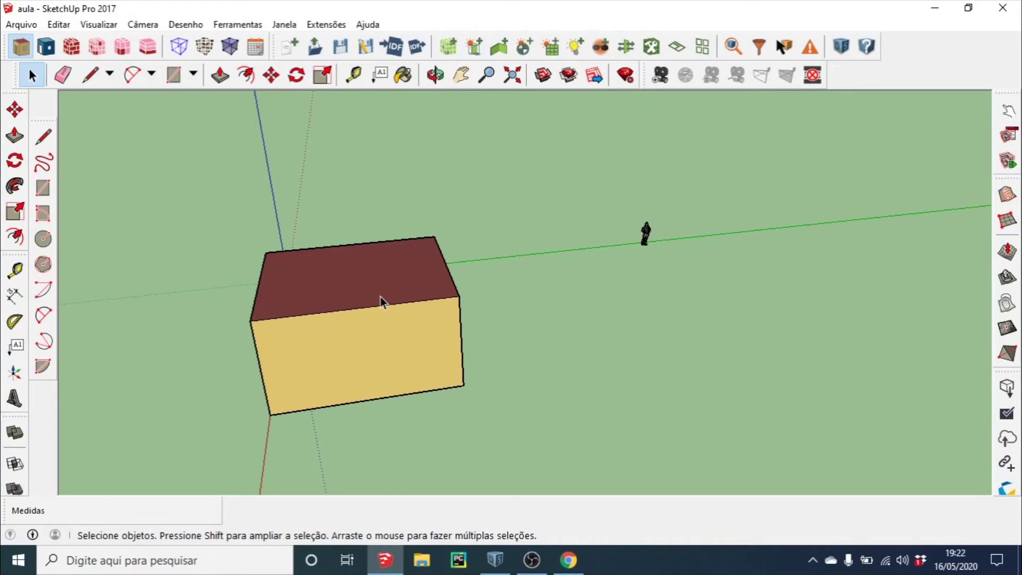
pyautogui.scroll(-2, 382, 320)
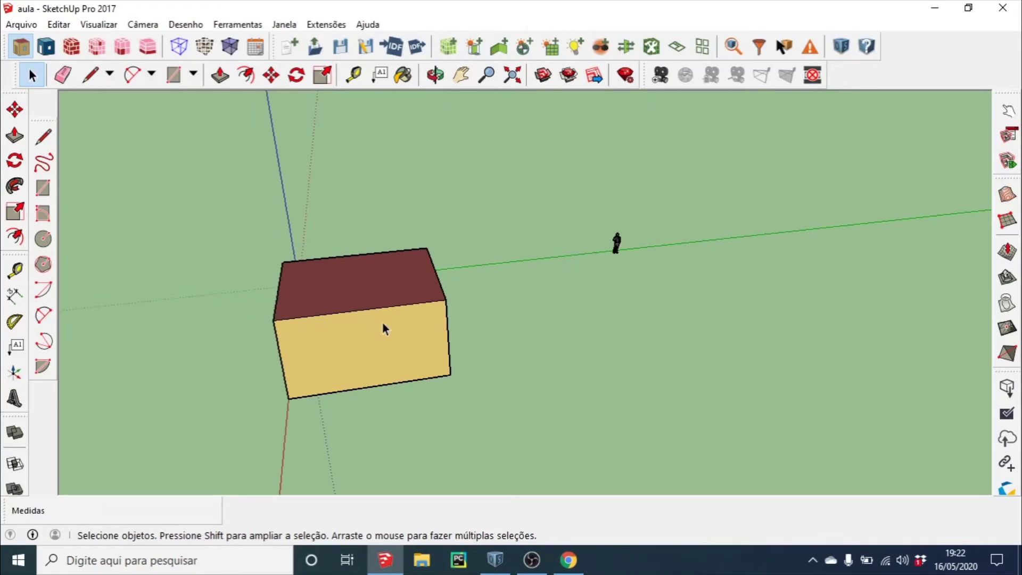
pyautogui.moveTo(386, 328); pyautogui.dragTo(765, 264, button='middle')
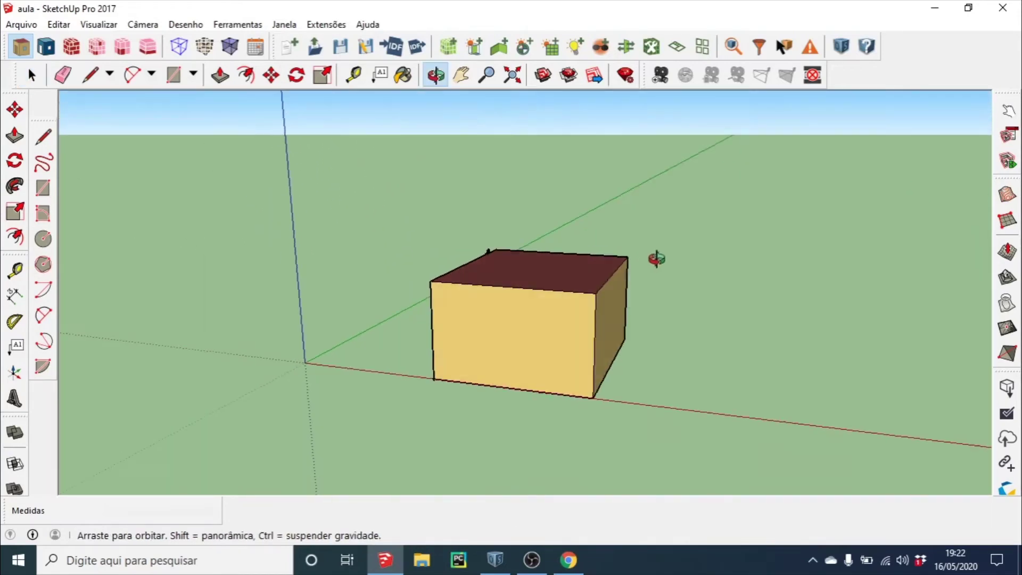
pyautogui.moveTo(752, 331); pyautogui.dragTo(693, 340, button='middle')
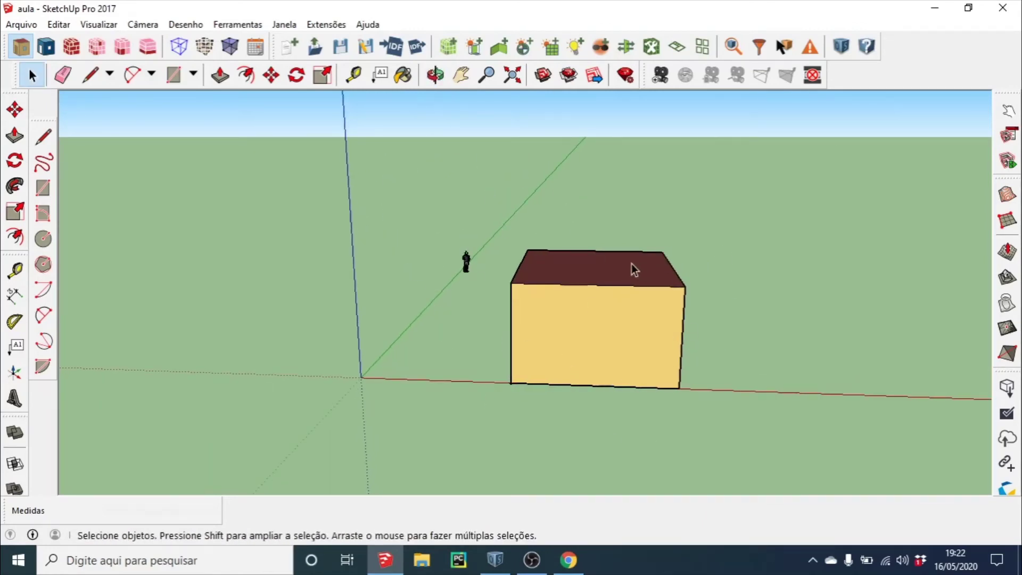
pyautogui.moveTo(727, 317)
pyautogui.mouseDown(button='middle')
pyautogui.moveTo(659, 309)
pyautogui.moveTo(677, 312)
pyautogui.moveTo(281, 326)
pyautogui.moveTo(623, 319)
pyautogui.moveTo(725, 330)
pyautogui.moveTo(520, 365)
pyautogui.moveTo(289, 314)
pyautogui.moveTo(282, 301)
pyautogui.mouseUp(button='middle')
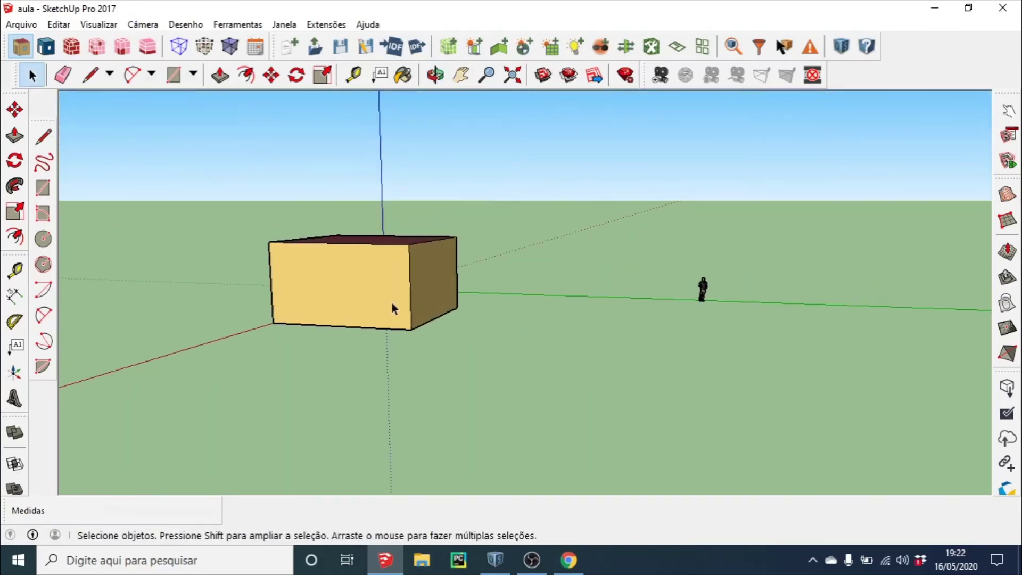
pyautogui.scroll(-1, 357, 306)
pyautogui.scroll(3, 356, 305)
pyautogui.moveTo(347, 303)
pyautogui.mouseDown(button='middle')
pyautogui.moveTo(504, 312)
pyautogui.moveTo(693, 349)
pyautogui.moveTo(255, 322)
pyautogui.moveTo(317, 358)
pyautogui.moveTo(509, 351)
pyautogui.moveTo(322, 379)
pyautogui.mouseUp(button='middle')
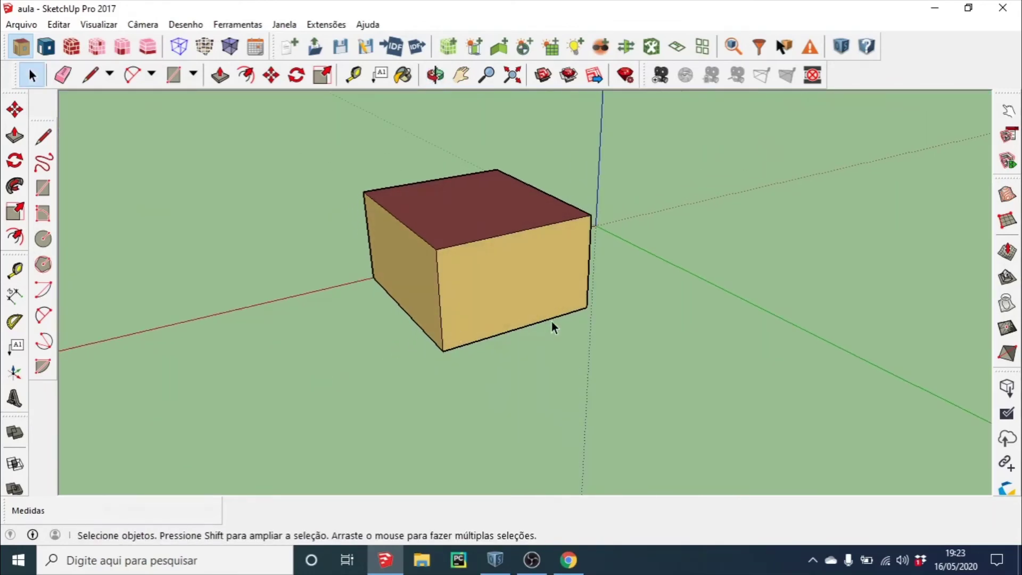
pyautogui.moveTo(413, 356)
pyautogui.mouseDown(button='middle')
pyautogui.moveTo(798, 354)
pyautogui.moveTo(637, 365)
pyautogui.moveTo(639, 319)
pyautogui.mouseUp(button='middle')
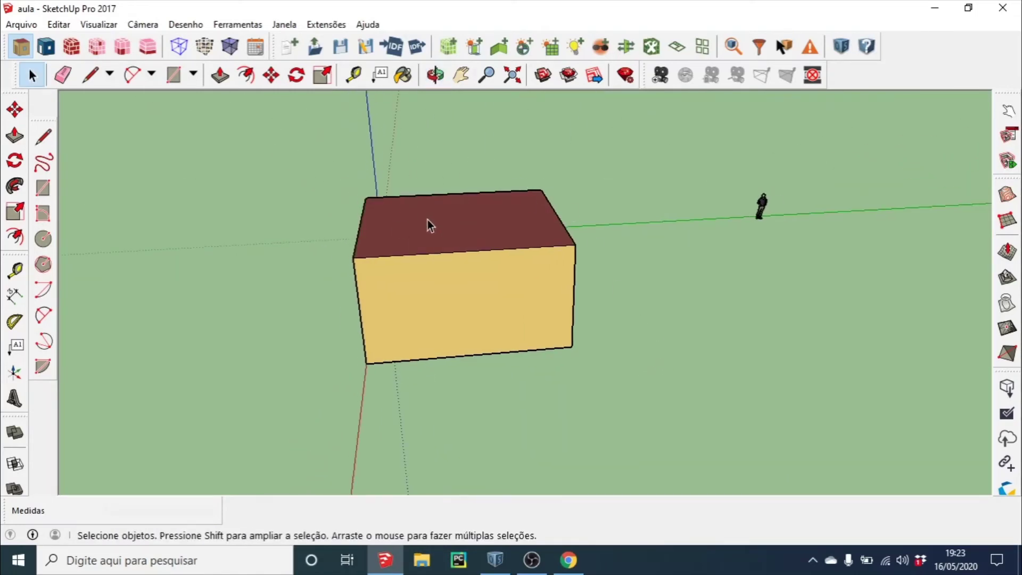
pyautogui.moveTo(426, 219)
pyautogui.mouseDown(button='middle')
pyautogui.moveTo(456, 262)
pyautogui.moveTo(264, 218)
pyautogui.mouseUp(button='middle')
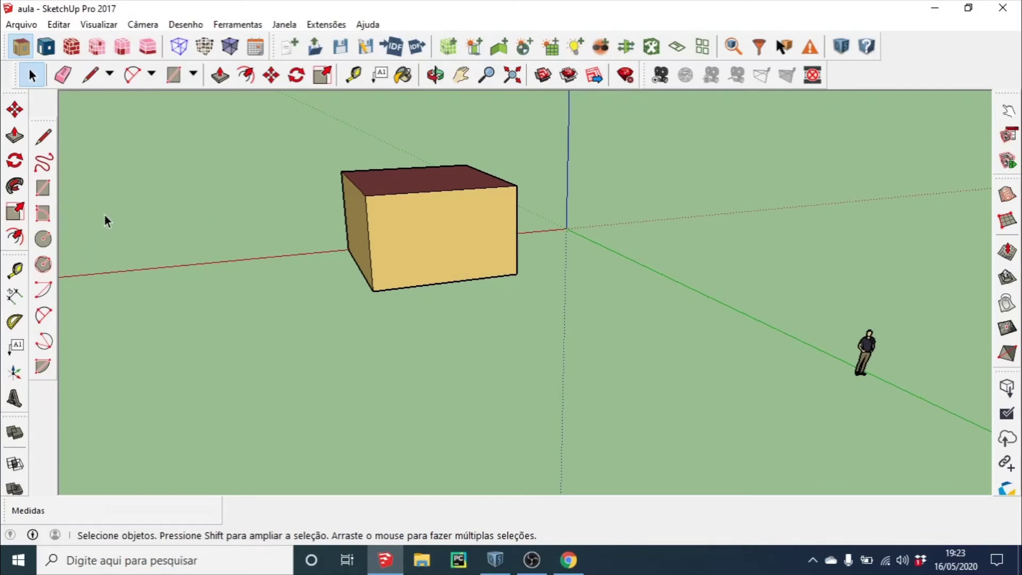
pyautogui.moveTo(471, 251); pyautogui.dragTo(460, 209, button='middle')
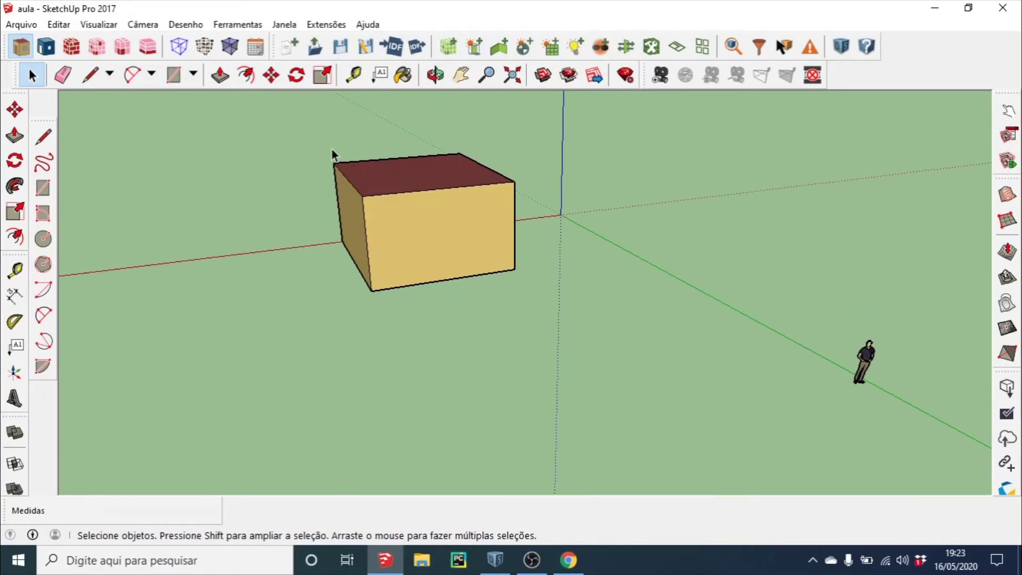
pyautogui.click(46, 185)
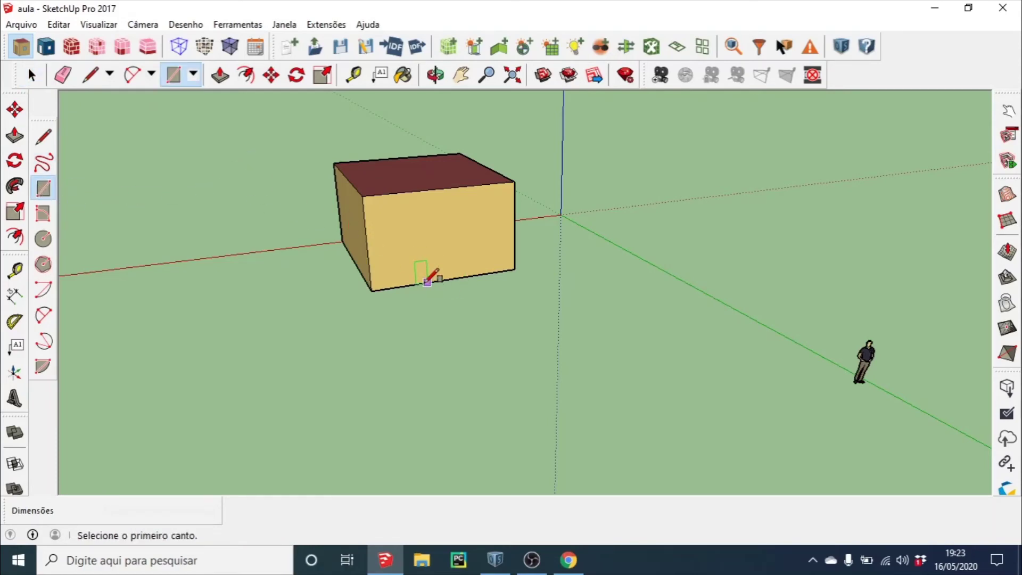
pyautogui.click(409, 285)
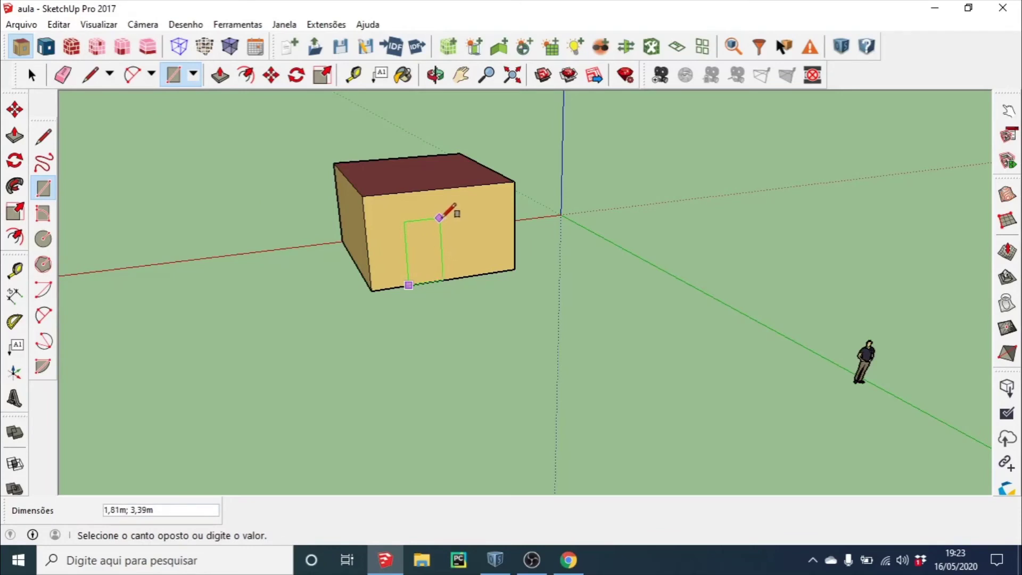
pyautogui.click(456, 208)
pyautogui.moveTo(456, 246)
pyautogui.mouseDown(button='middle')
pyautogui.moveTo(417, 247)
pyautogui.moveTo(404, 312)
pyautogui.moveTo(450, 246)
pyautogui.mouseUp(button='middle')
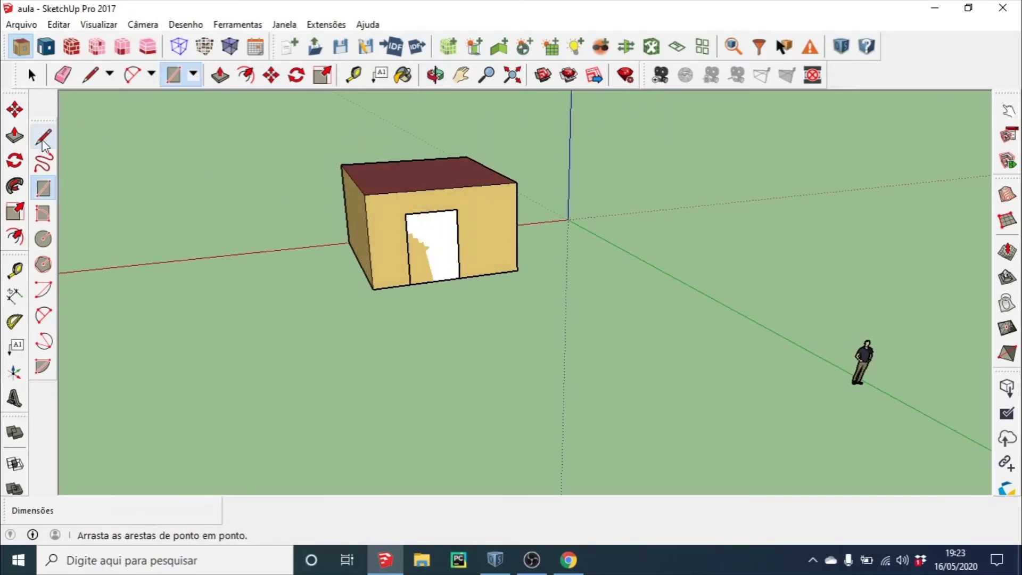
pyautogui.click(32, 75)
pyautogui.scroll(3, 411, 269)
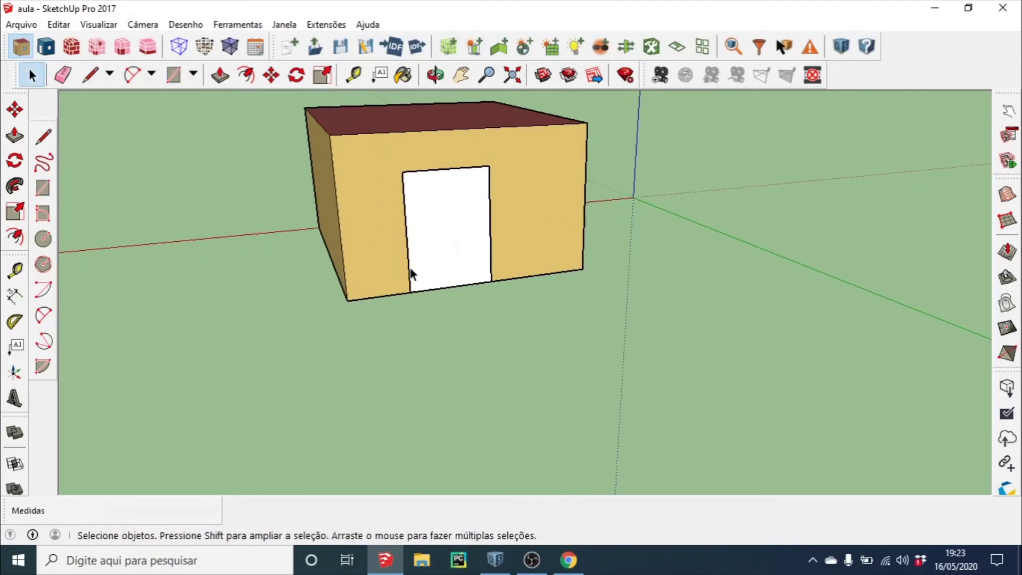
pyautogui.scroll(2, 410, 256)
pyautogui.rightClick(405, 241)
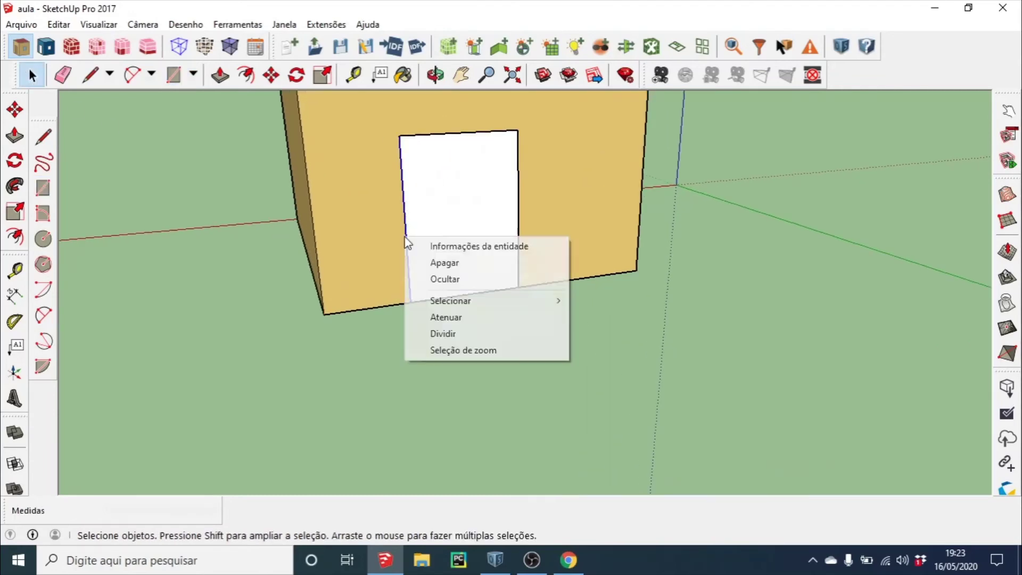
pyautogui.click(433, 263)
pyautogui.click(453, 134)
pyautogui.rightClick(454, 134)
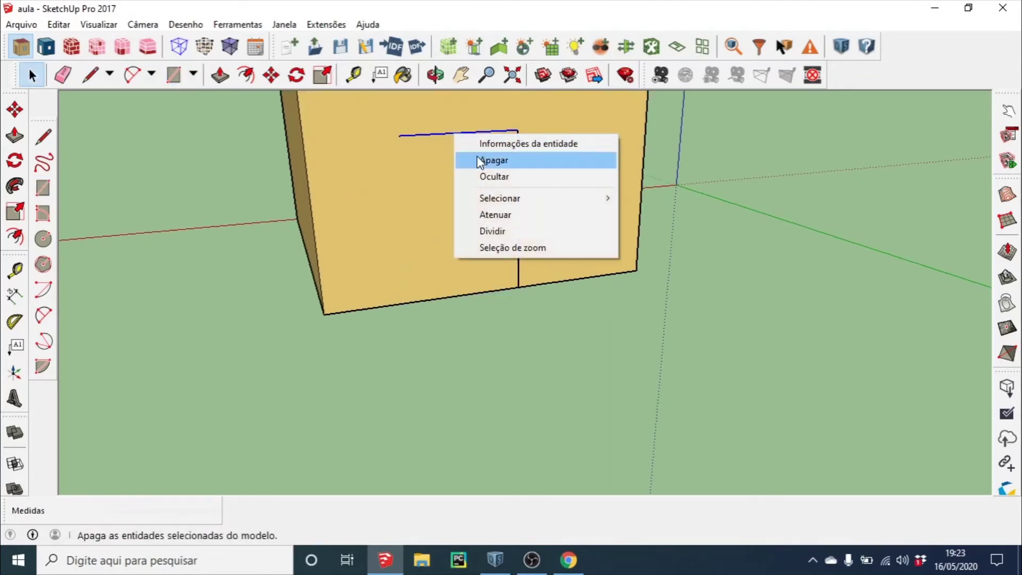
pyautogui.click(487, 160)
pyautogui.click(517, 183)
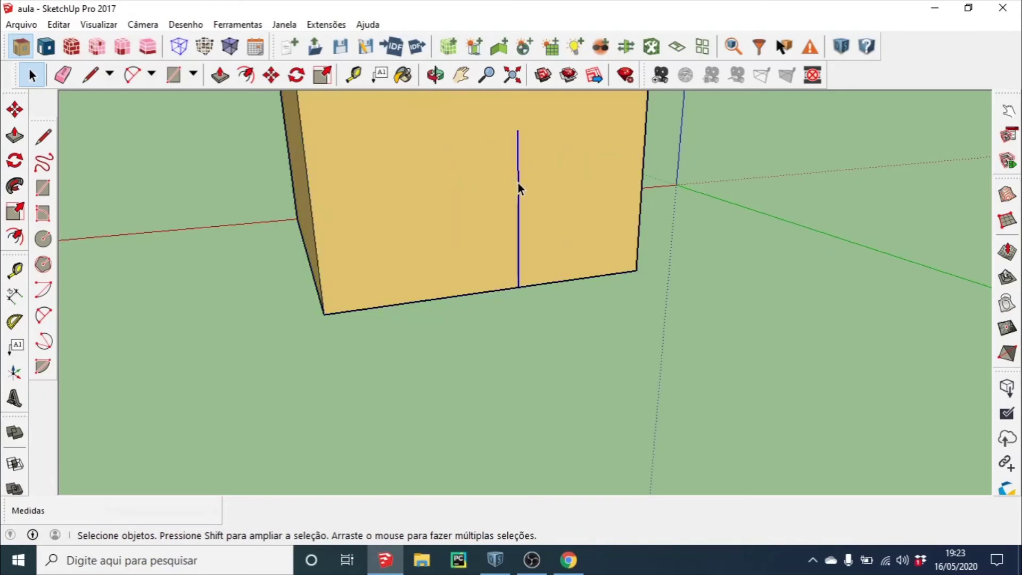
pyautogui.rightClick(519, 184)
pyautogui.click(545, 209)
pyautogui.scroll(-3, 538, 231)
pyautogui.scroll(-2, 534, 234)
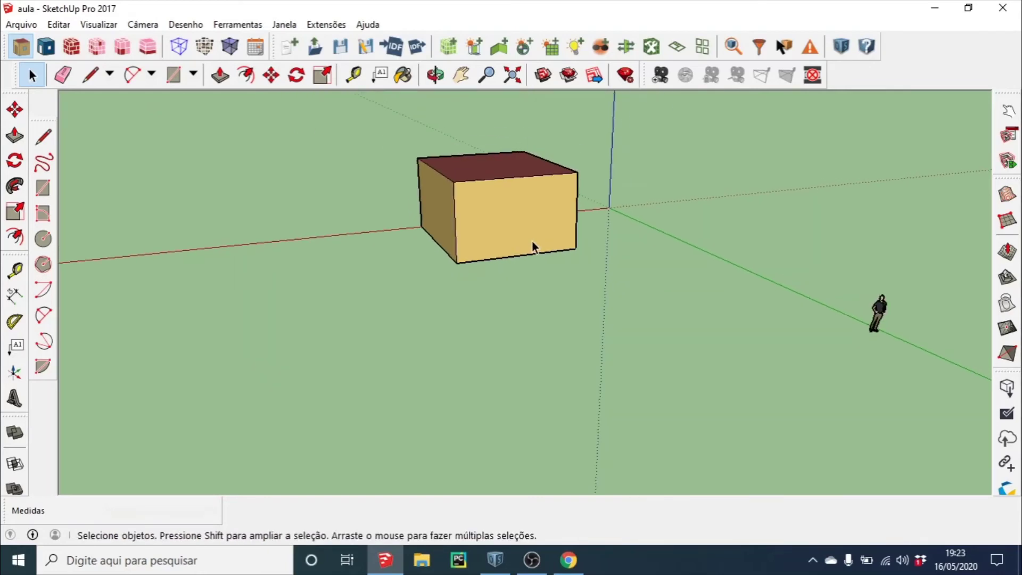
pyautogui.moveTo(532, 241)
pyautogui.mouseDown(button='middle')
pyautogui.moveTo(434, 277)
pyautogui.moveTo(461, 291)
pyautogui.moveTo(481, 217)
pyautogui.moveTo(493, 212)
pyautogui.mouseUp(button='middle')
pyautogui.doubleClick(506, 201)
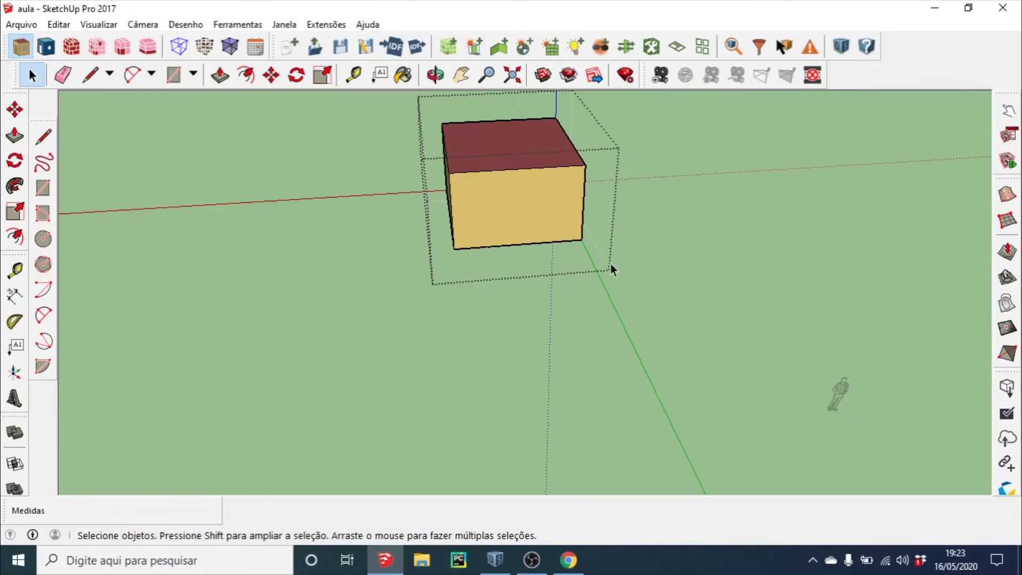
pyautogui.click(43, 187)
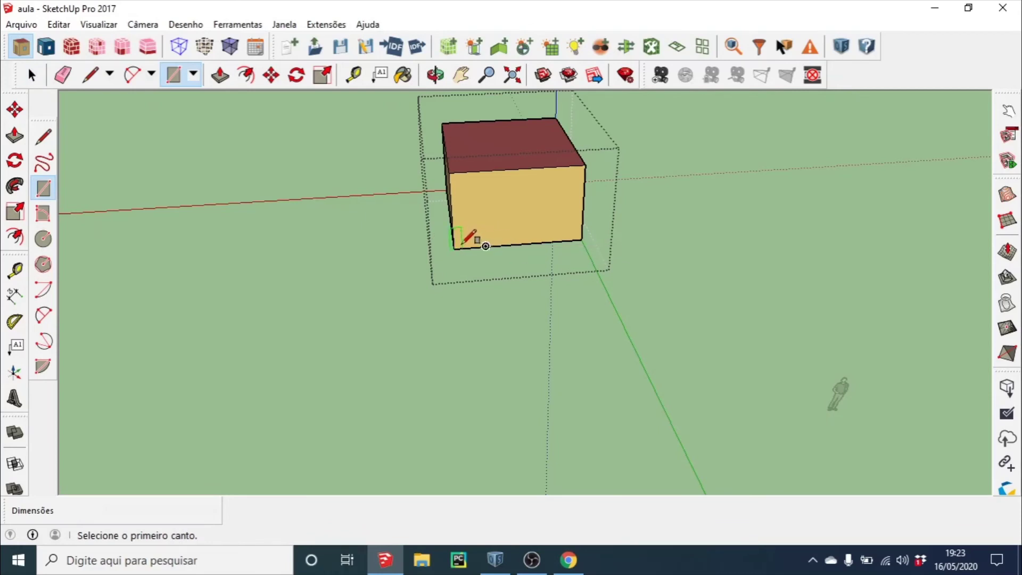
pyautogui.click(34, 84)
pyautogui.click(433, 195)
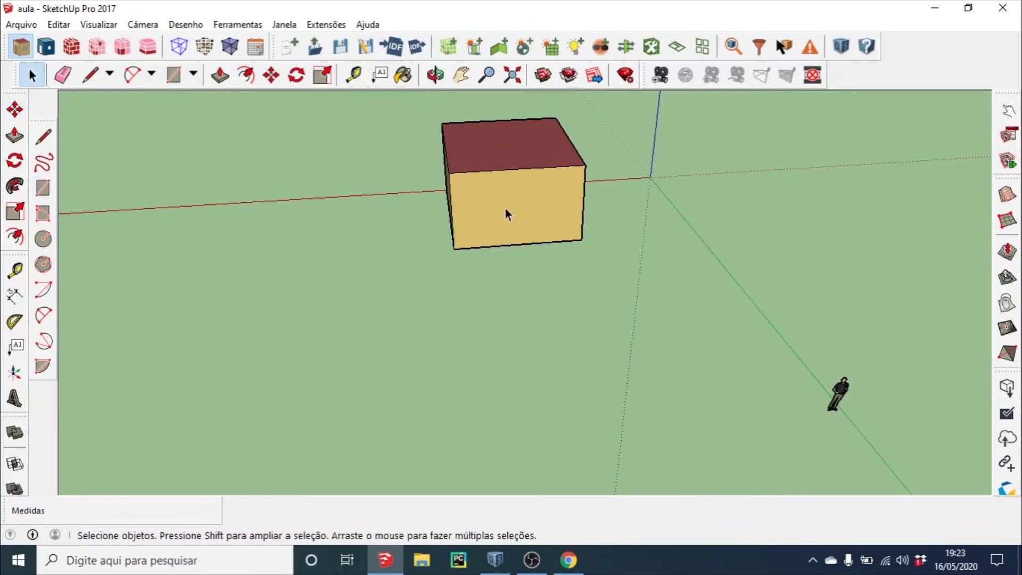
pyautogui.rightClick(503, 201)
pyautogui.click(563, 277)
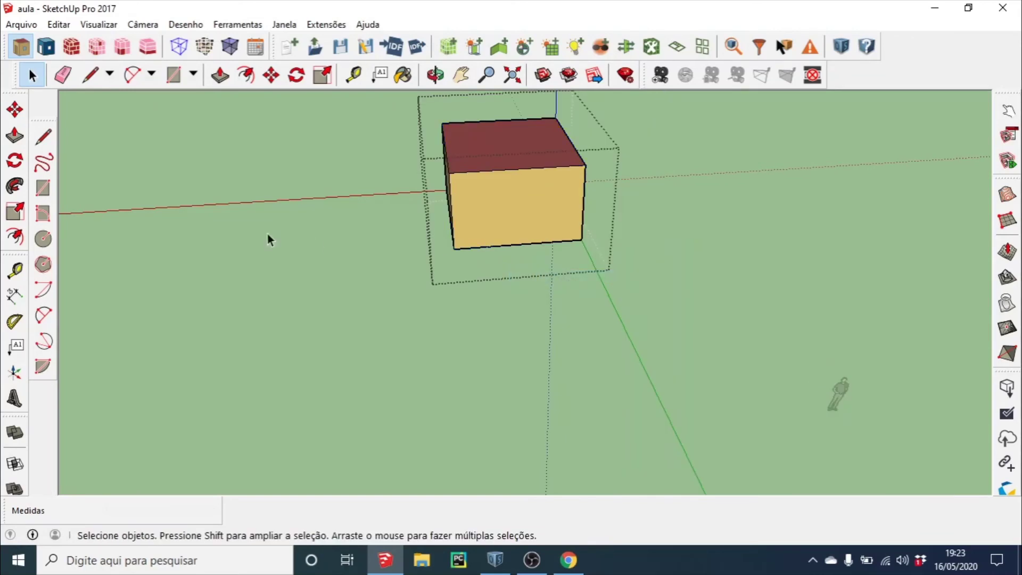
# - Draw a tall door rectangle on the front wall, rising from its bottom edge
pyautogui.click(43, 188)
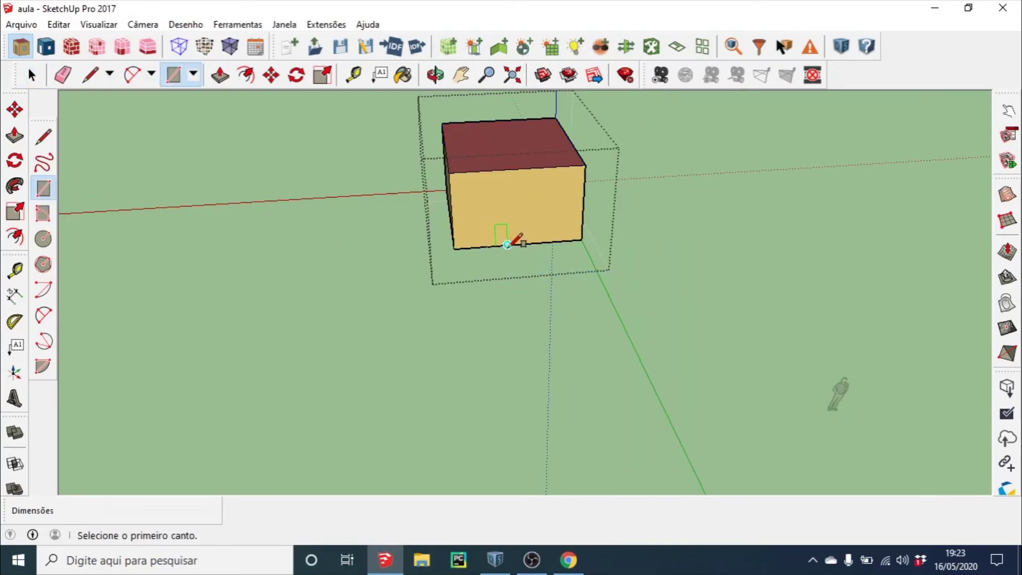
pyautogui.scroll(2, 510, 243)
pyautogui.scroll(-1, 512, 243)
pyautogui.scroll(3, 514, 223)
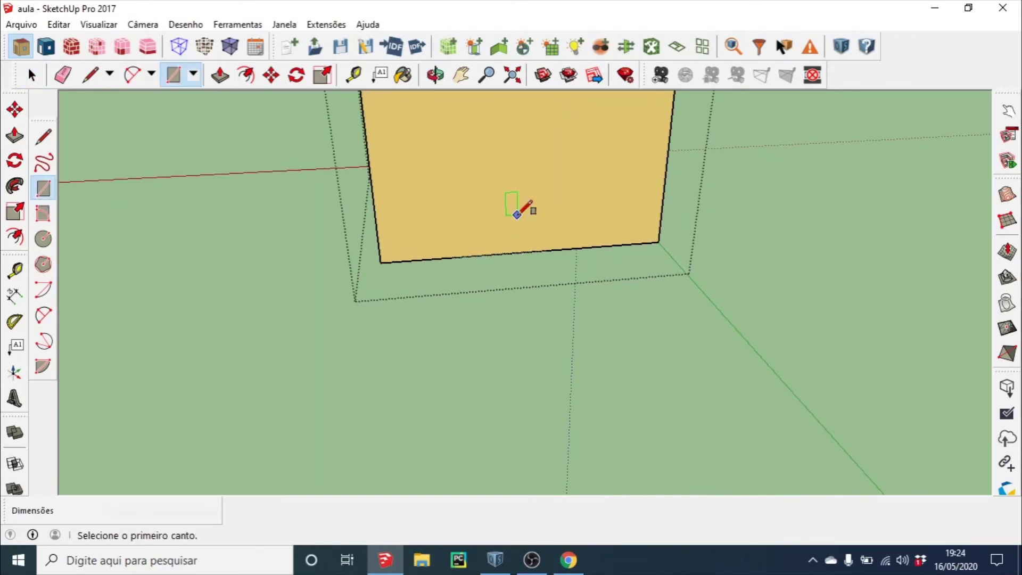
pyautogui.keyDown('shift'); pyautogui.moveTo(520, 224); pyautogui.dragTo(506, 338, button='middle'); pyautogui.keyUp('shift')
pyautogui.scroll(3, 486, 337)
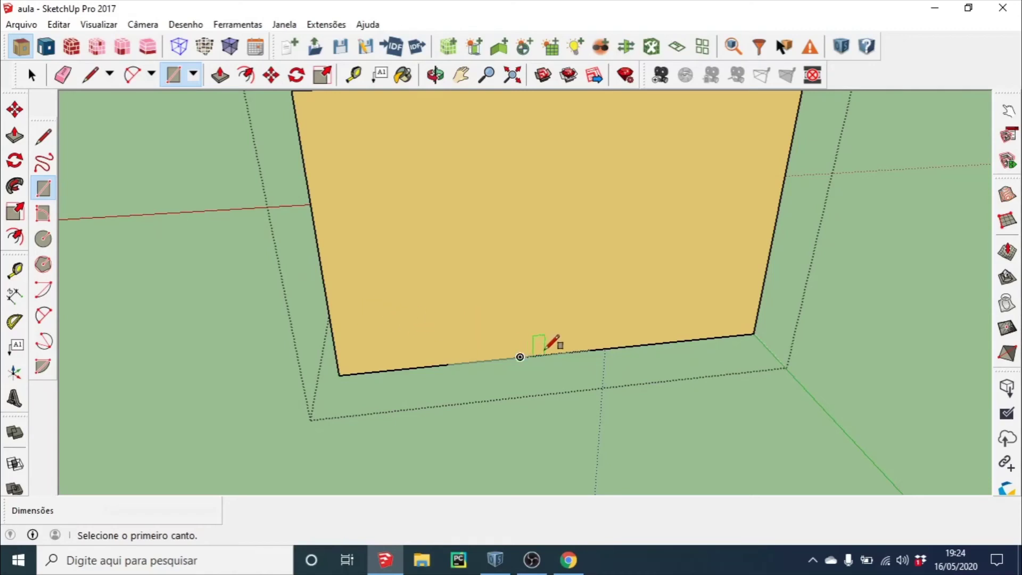
pyautogui.click(447, 364)
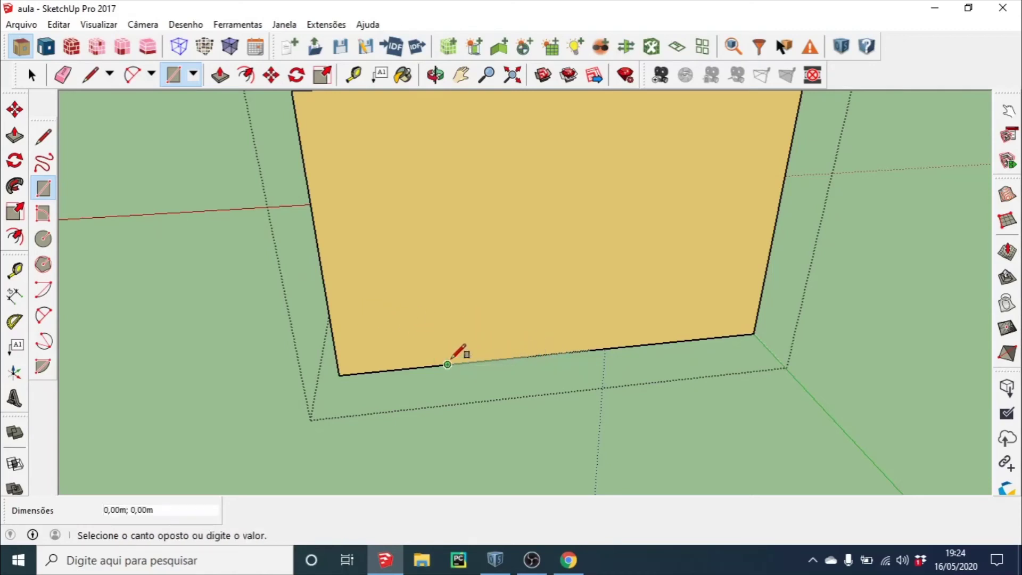
pyautogui.scroll(-2, 507, 190)
pyautogui.keyDown('shift'); pyautogui.moveTo(512, 204); pyautogui.dragTo(463, 280, button='middle'); pyautogui.keyUp('shift')
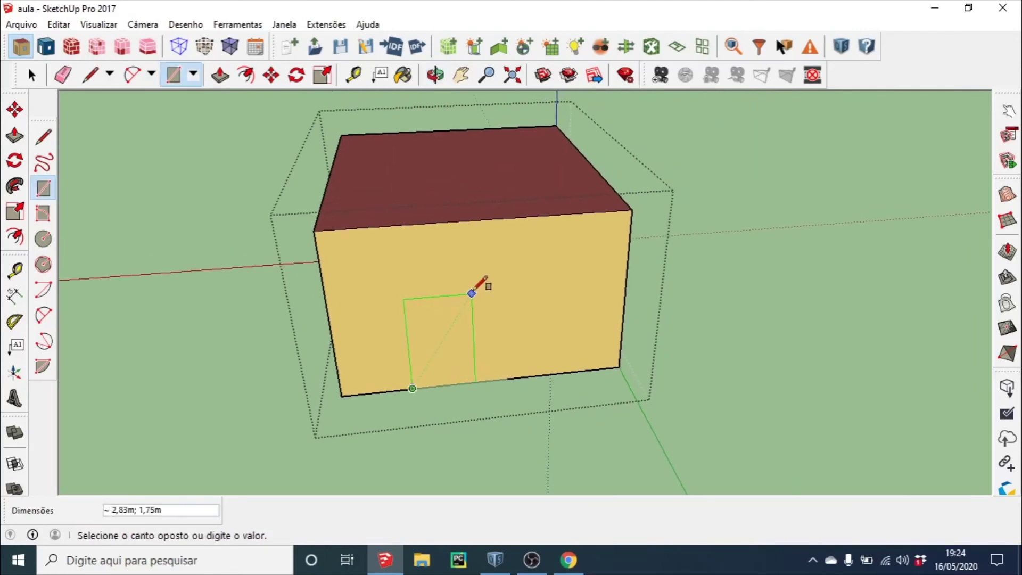
pyautogui.click(487, 262)
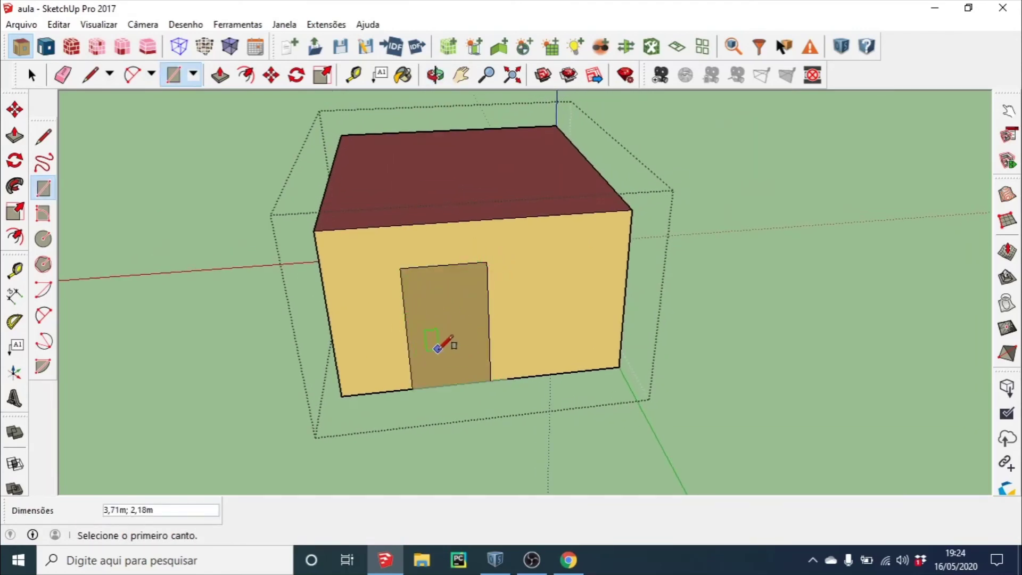
pyautogui.moveTo(437, 352)
pyautogui.mouseDown(button='middle')
pyautogui.moveTo(371, 338)
pyautogui.moveTo(565, 339)
pyautogui.moveTo(524, 350)
pyautogui.mouseUp(button='middle')
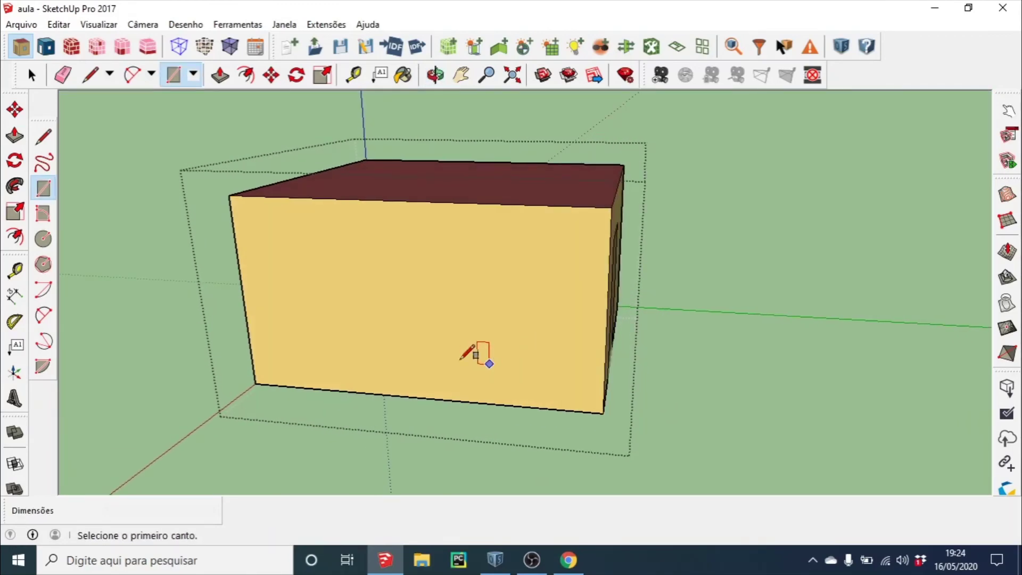
pyautogui.moveTo(310, 373); pyautogui.dragTo(342, 355, button='middle')
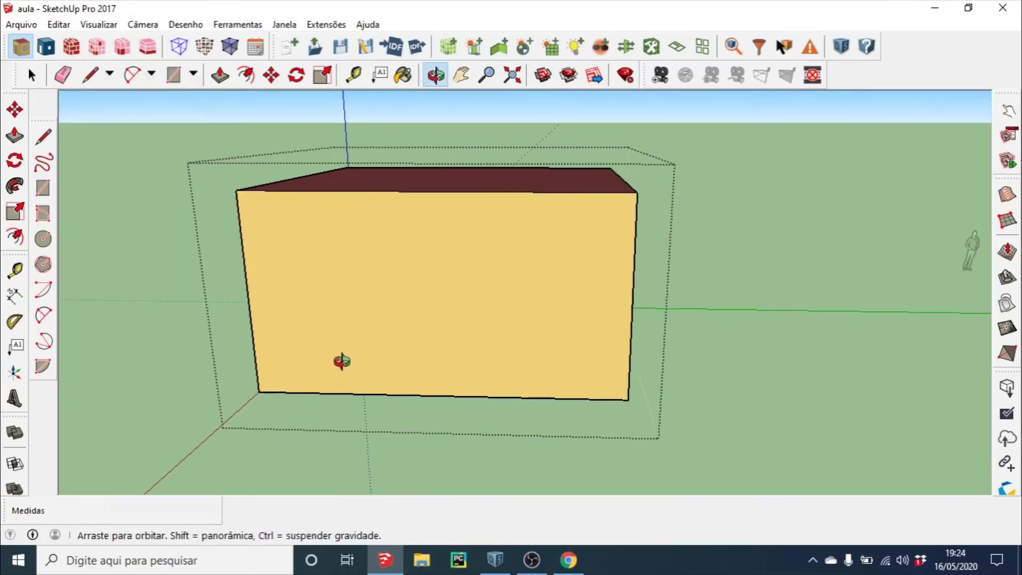
# - Cancel the unfinished rectangle and orbit to a straight-on view of the long wall
pyautogui.click(331, 243)
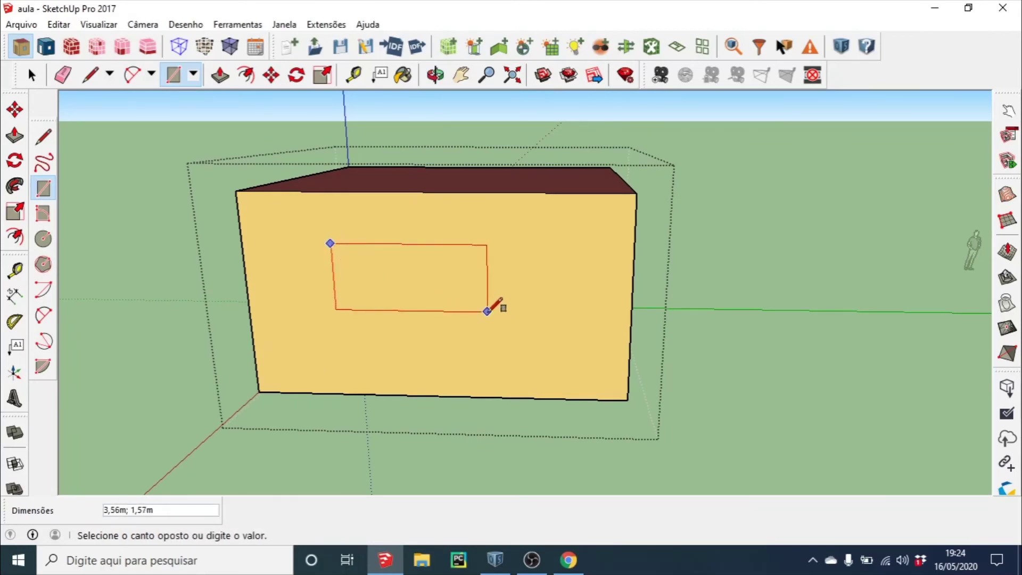
pyautogui.moveTo(525, 308); pyautogui.dragTo(458, 308, button='middle')
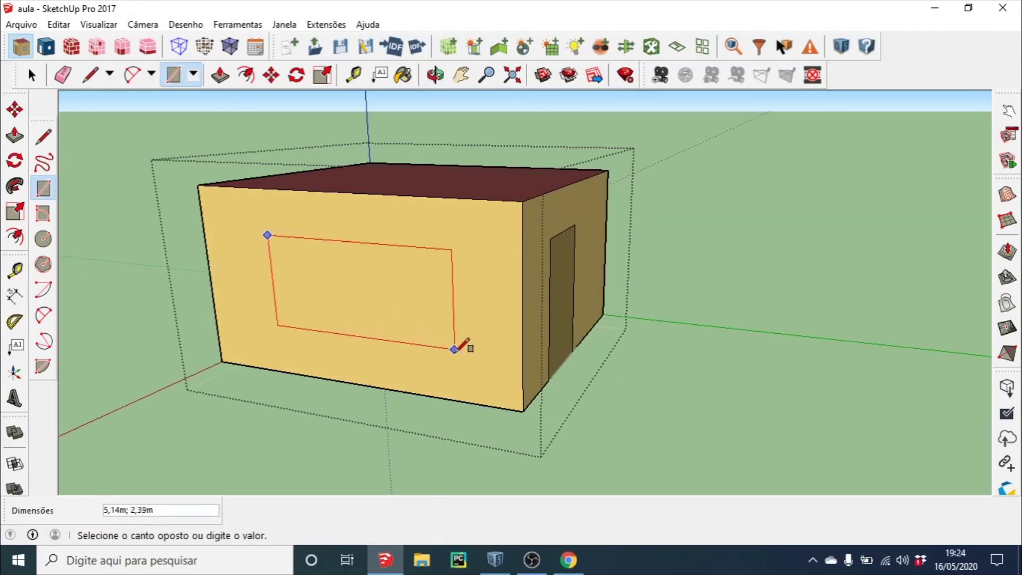
pyautogui.press('Escape')
pyautogui.moveTo(548, 379); pyautogui.dragTo(525, 369, button='middle')
pyautogui.scroll(3, 525, 370)
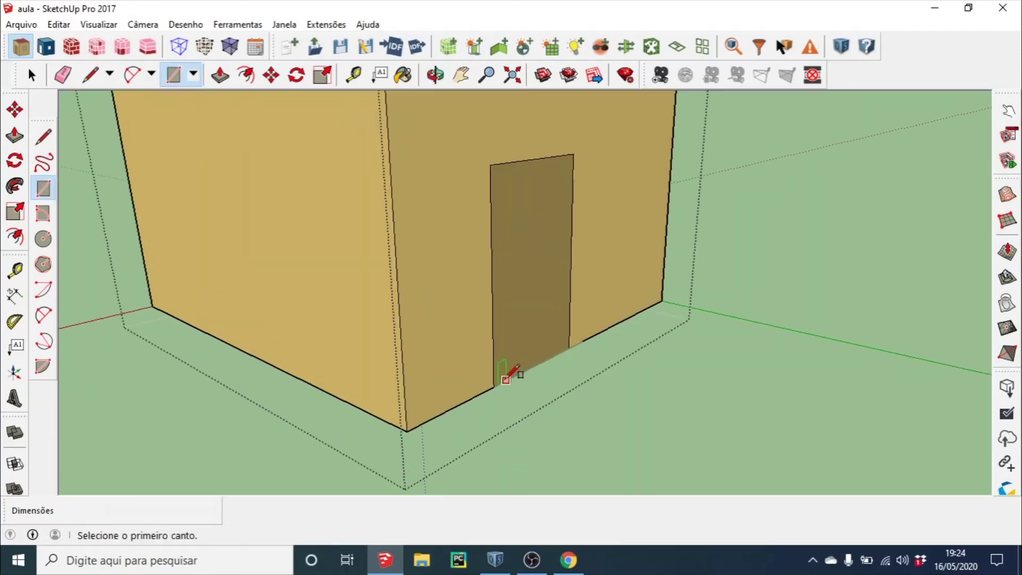
pyautogui.scroll(2, 514, 370)
pyautogui.scroll(-4, 484, 383)
pyautogui.moveTo(285, 370)
pyautogui.mouseDown(button='middle')
pyautogui.moveTo(221, 365)
pyautogui.moveTo(358, 369)
pyautogui.moveTo(354, 377)
pyautogui.moveTo(334, 356)
pyautogui.mouseUp(button='middle')
pyautogui.moveTo(502, 392); pyautogui.dragTo(426, 381, button='middle')
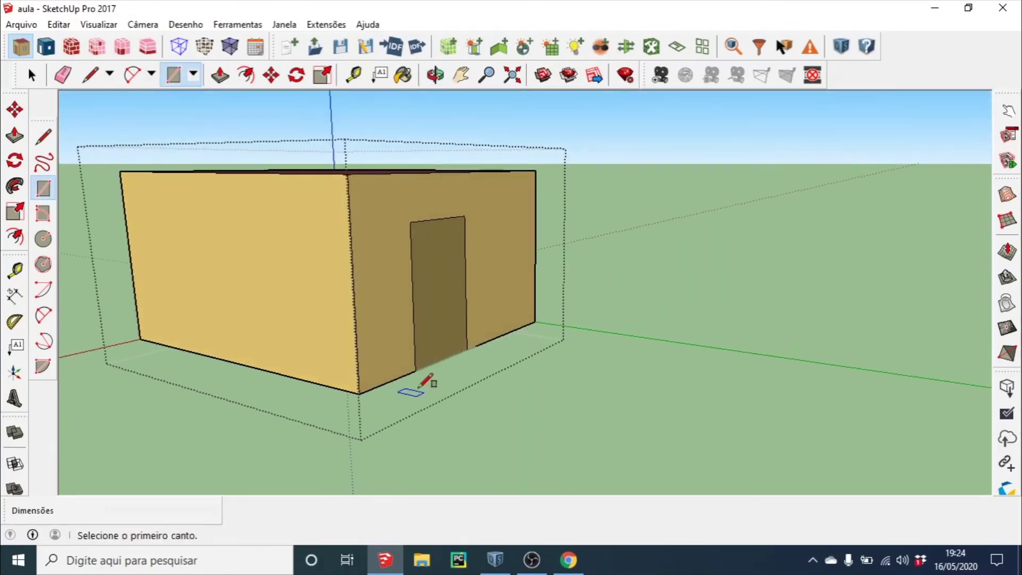
pyautogui.scroll(2, 415, 370)
pyautogui.scroll(2, 414, 367)
pyautogui.scroll(1, 415, 372)
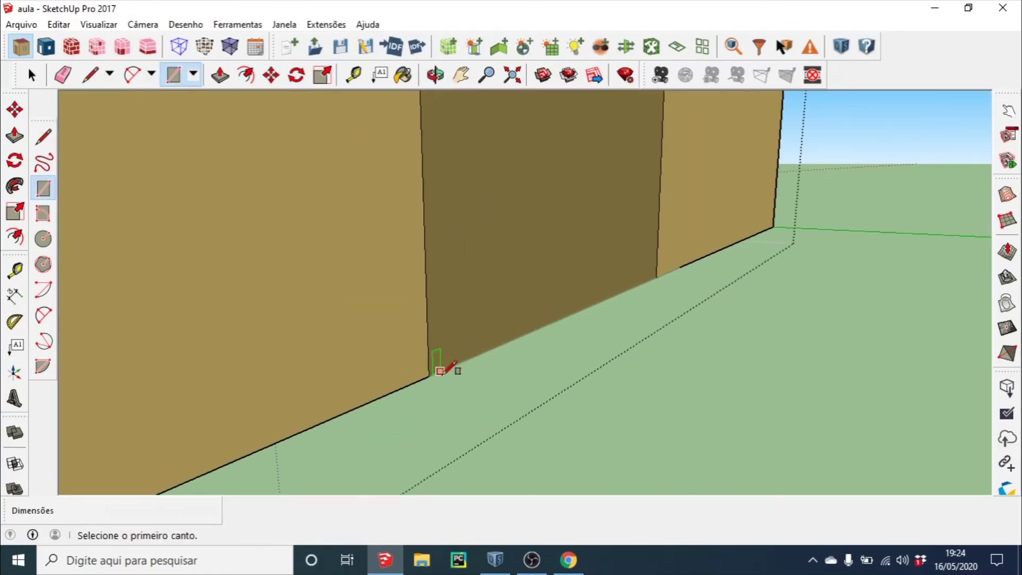
pyautogui.scroll(1, 440, 367)
pyautogui.scroll(-1, 427, 376)
pyautogui.scroll(-2, 365, 369)
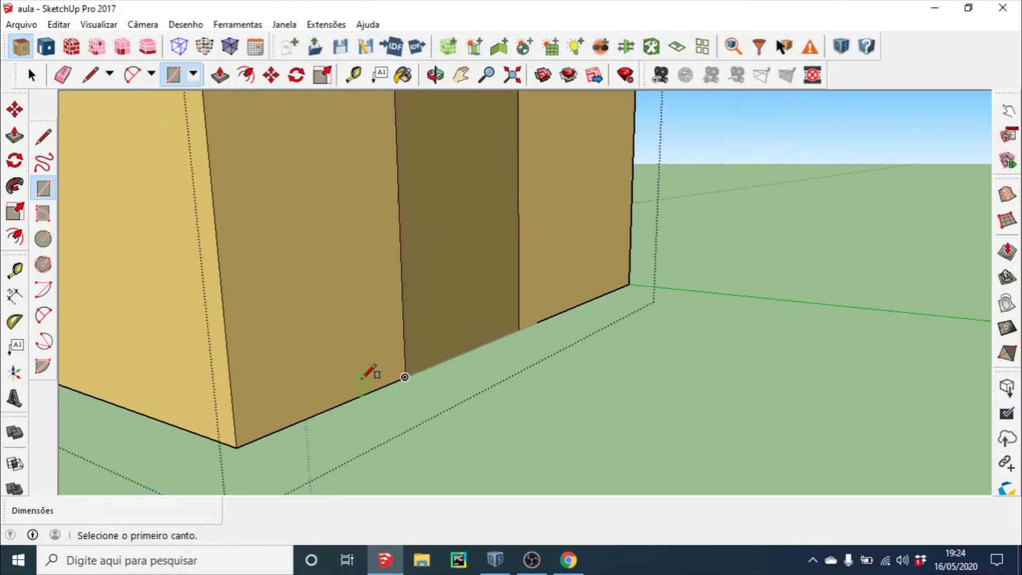
pyautogui.scroll(-3, 244, 337)
pyautogui.scroll(-1, 379, 361)
pyautogui.moveTo(373, 366)
pyautogui.mouseDown(button='middle')
pyautogui.moveTo(504, 376)
pyautogui.moveTo(432, 325)
pyautogui.mouseUp(button='middle')
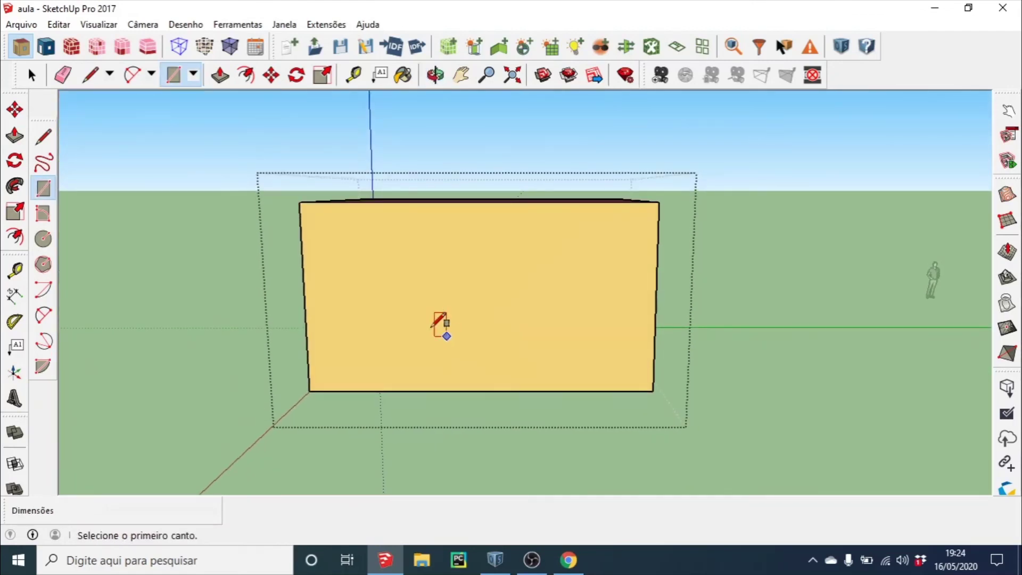
# - Draw two window rectangles side by side in the long wall's upper half
pyautogui.click(343, 239)
pyautogui.click(427, 303)
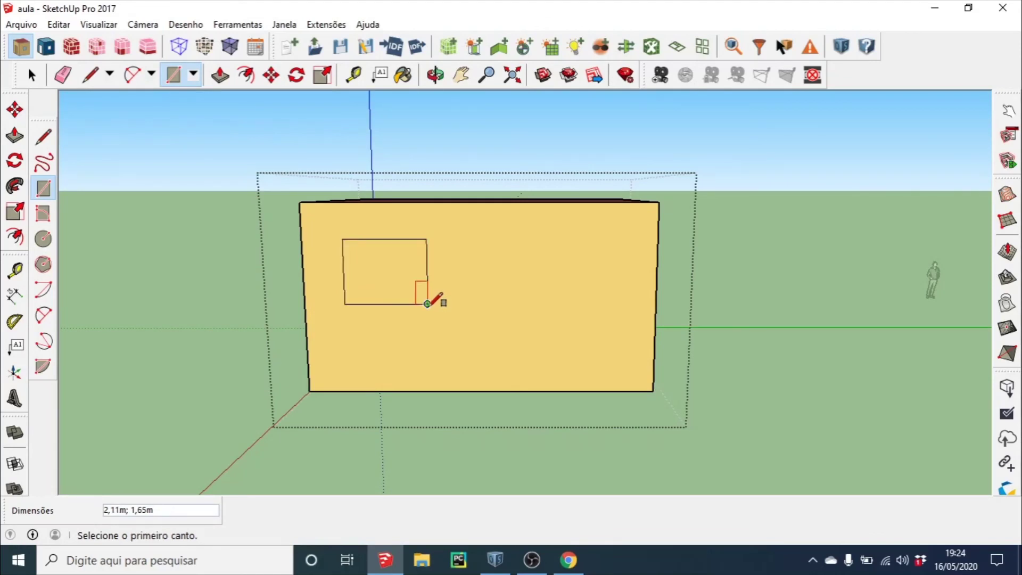
pyautogui.click(464, 240)
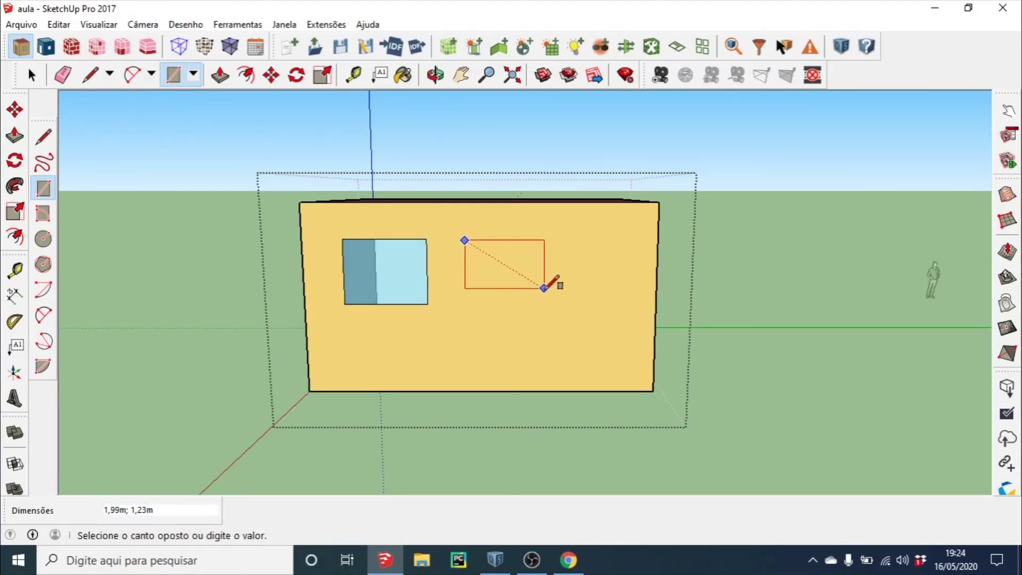
pyautogui.click(547, 304)
pyautogui.scroll(-1, 548, 345)
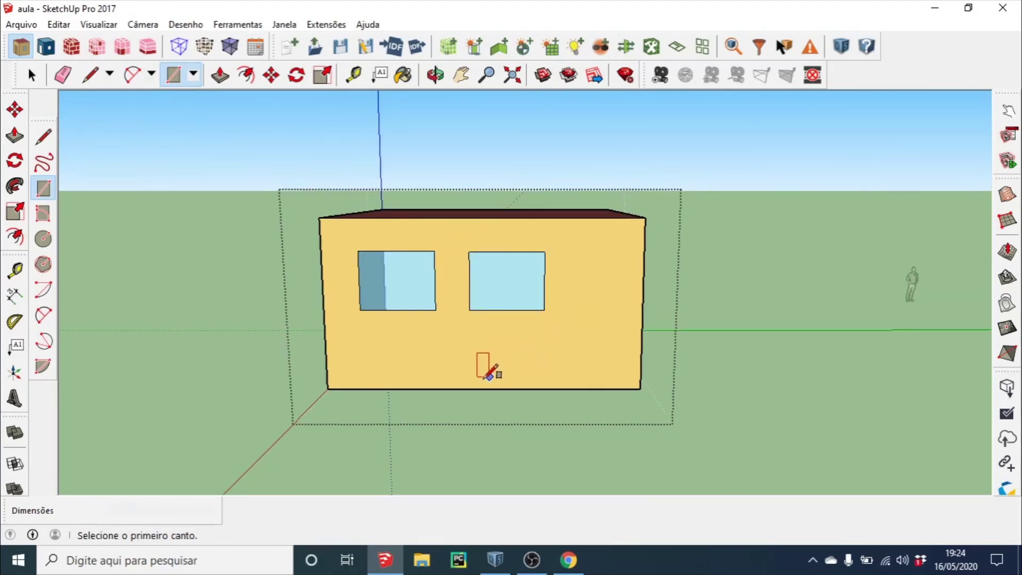
pyautogui.click(14, 271)
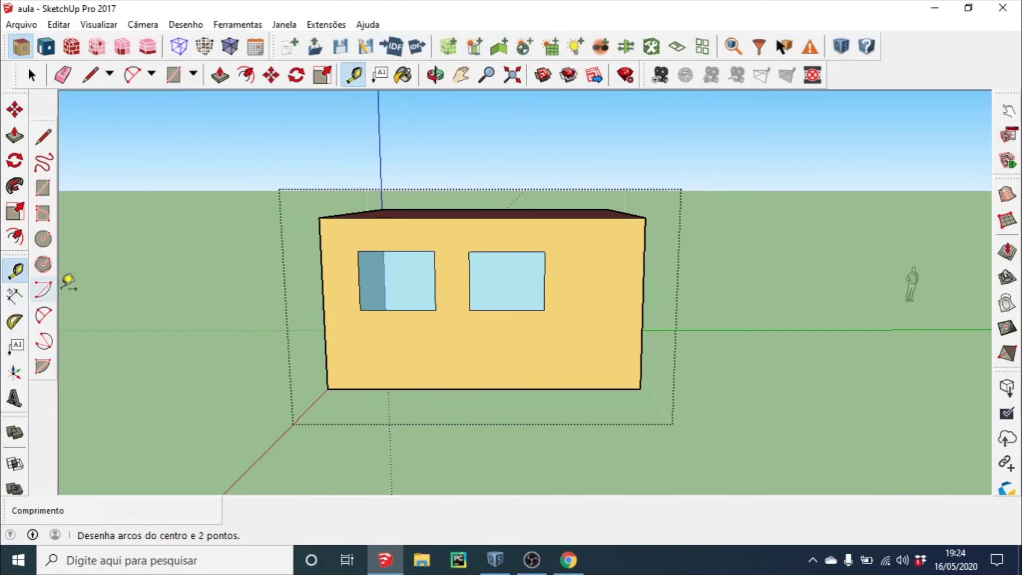
# - Check the window spacing with two Tape Measure measurements from the wall edges
pyautogui.scroll(1, 330, 326)
pyautogui.click(325, 336)
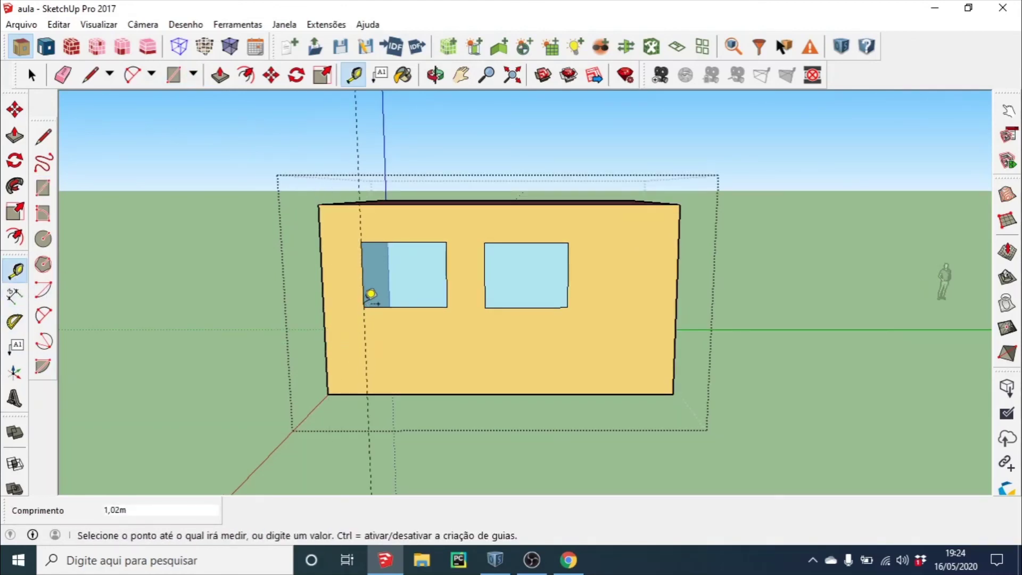
pyautogui.click(371, 295)
pyautogui.click(446, 307)
pyautogui.click(447, 360)
pyautogui.scroll(-2, 514, 349)
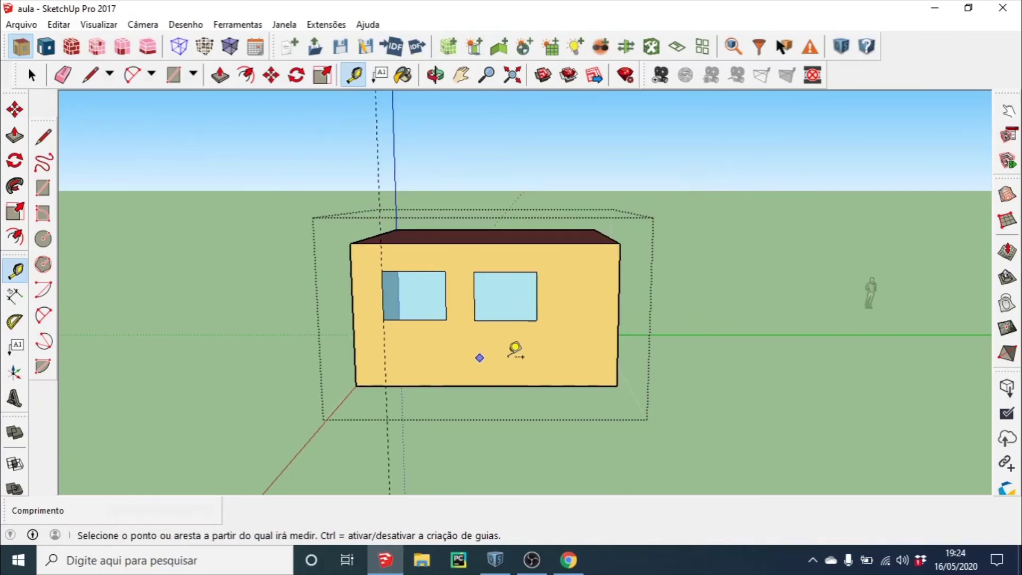
pyautogui.moveTo(514, 349)
pyautogui.mouseDown(button='middle')
pyautogui.moveTo(491, 376)
pyautogui.moveTo(365, 405)
pyautogui.moveTo(424, 408)
pyautogui.mouseUp(button='middle')
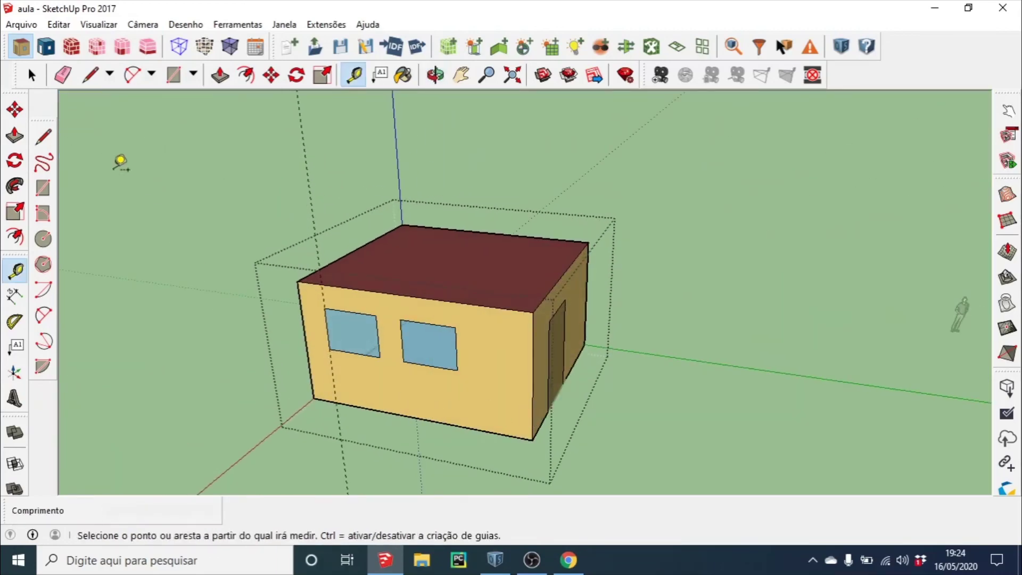
# - Orbit around the finished house and exit the house group's editing
pyautogui.click(32, 75)
pyautogui.scroll(-1, 253, 290)
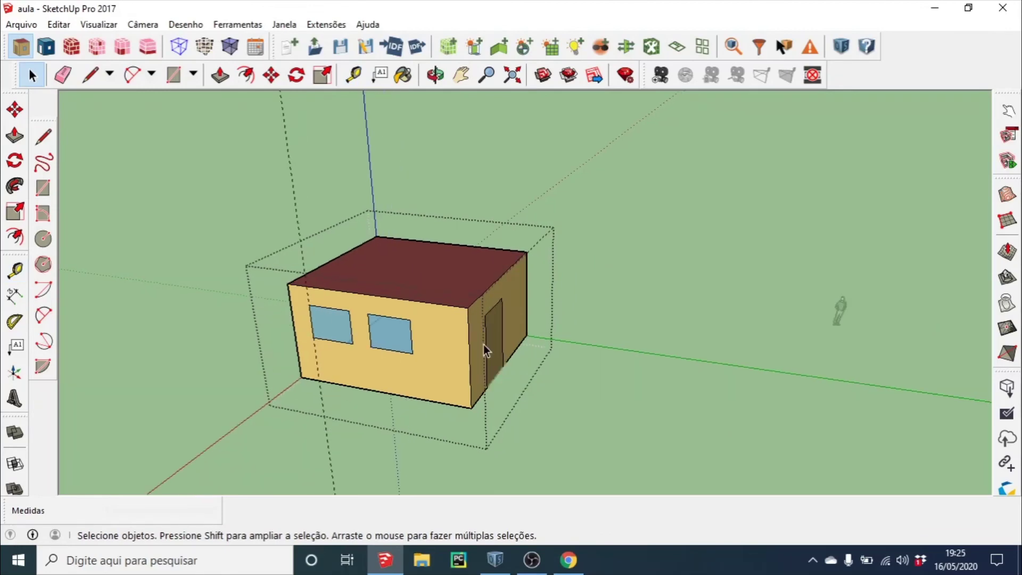
pyautogui.moveTo(484, 344); pyautogui.dragTo(361, 331, button='middle')
pyautogui.moveTo(570, 359)
pyautogui.mouseDown(button='middle')
pyautogui.moveTo(286, 372)
pyautogui.moveTo(668, 388)
pyautogui.moveTo(390, 371)
pyautogui.moveTo(513, 399)
pyautogui.mouseUp(button='middle')
pyautogui.moveTo(443, 400)
pyautogui.mouseDown(button='middle')
pyautogui.moveTo(607, 407)
pyautogui.moveTo(844, 397)
pyautogui.moveTo(433, 370)
pyautogui.moveTo(319, 399)
pyautogui.mouseUp(button='middle')
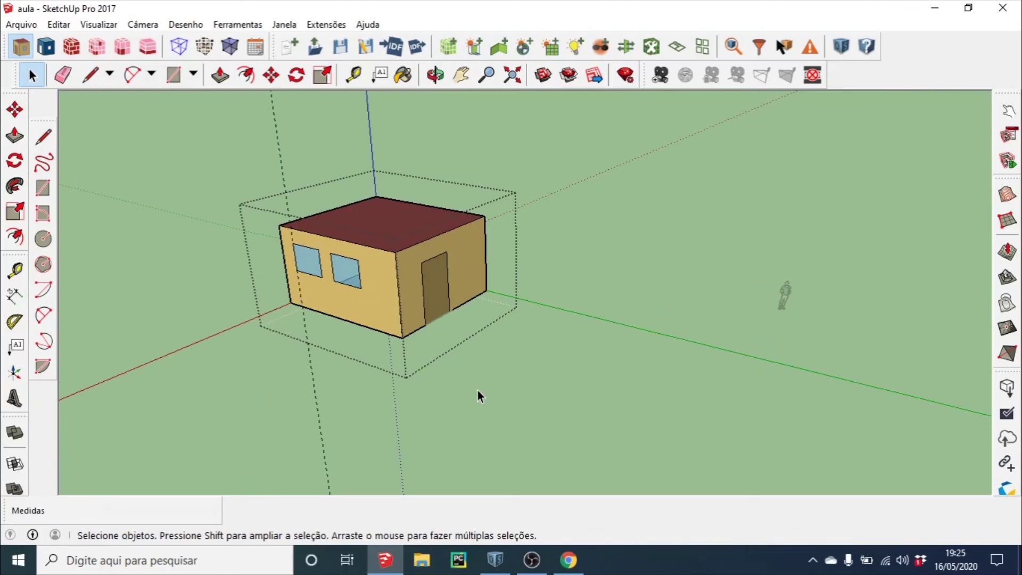
pyautogui.click(446, 422)
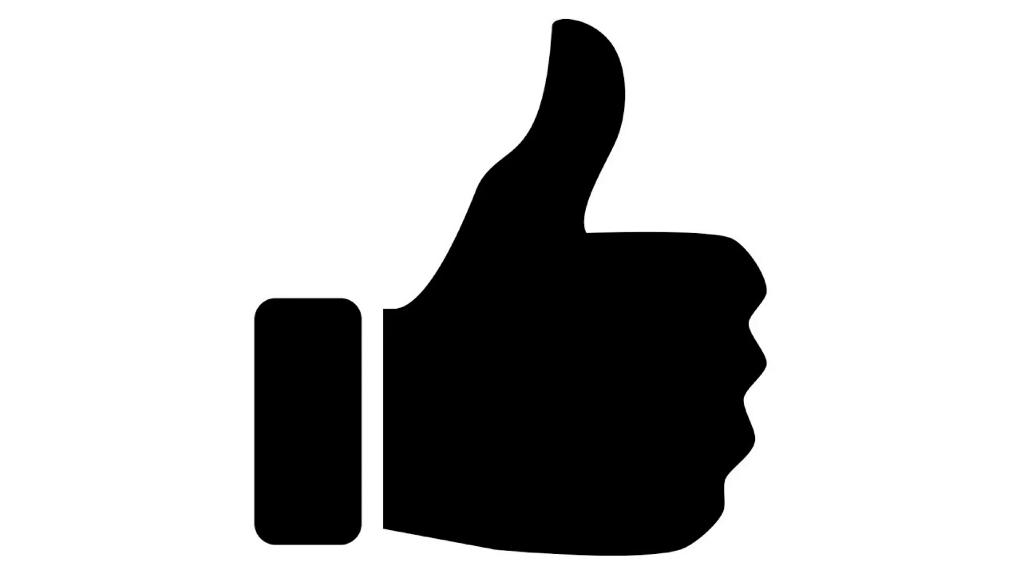